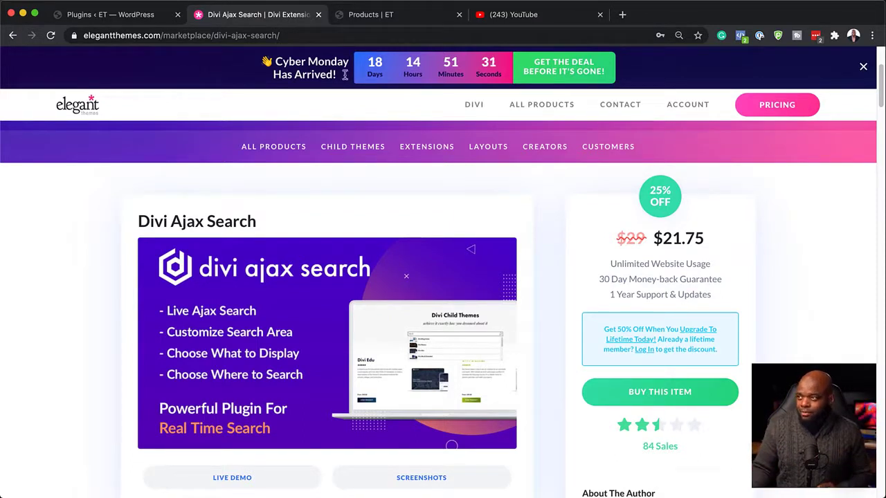
Switch to the WordPress admin and look at the plugin ZIP upload form, ending back on the installed plugins list.
{"action": "left_click", "coordinate": [118, 14]}
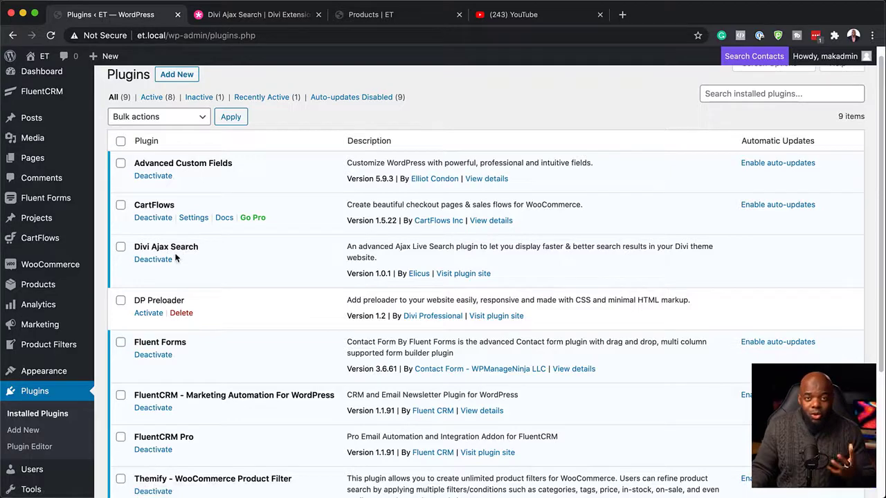
{"action": "left_click", "coordinate": [26, 432]}
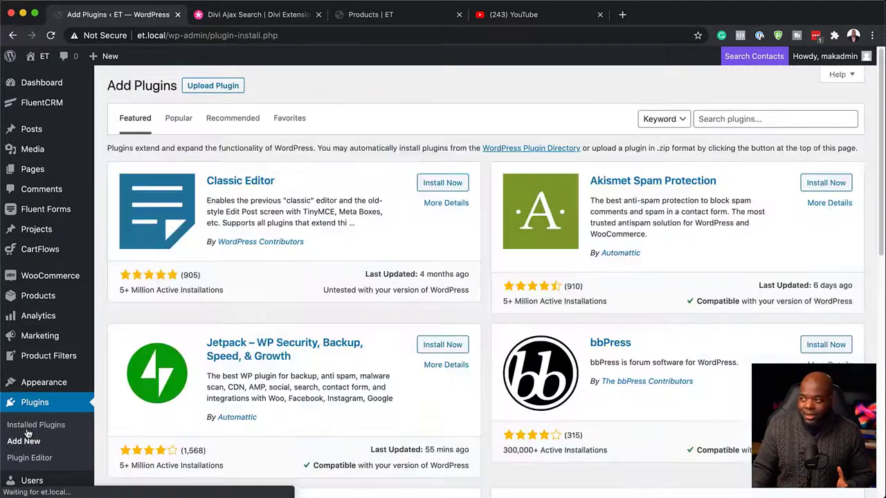
{"action": "left_click", "coordinate": [209, 88]}
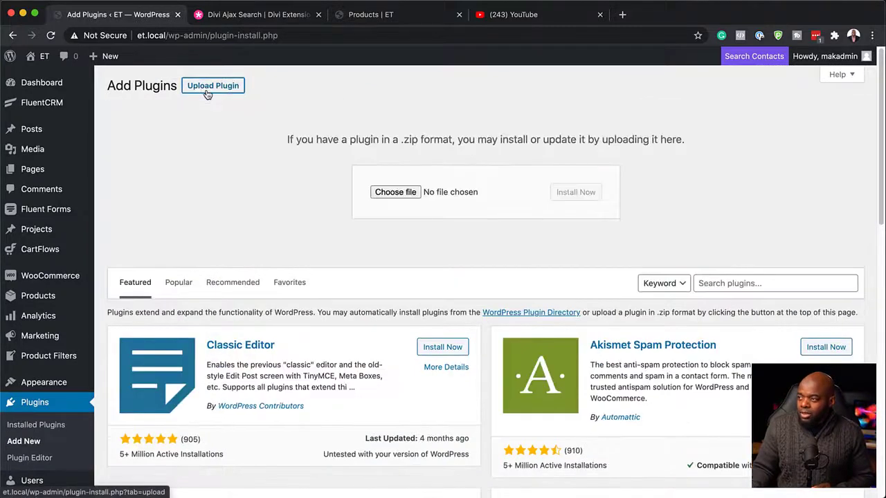
{"action": "left_click", "coordinate": [395, 193]}
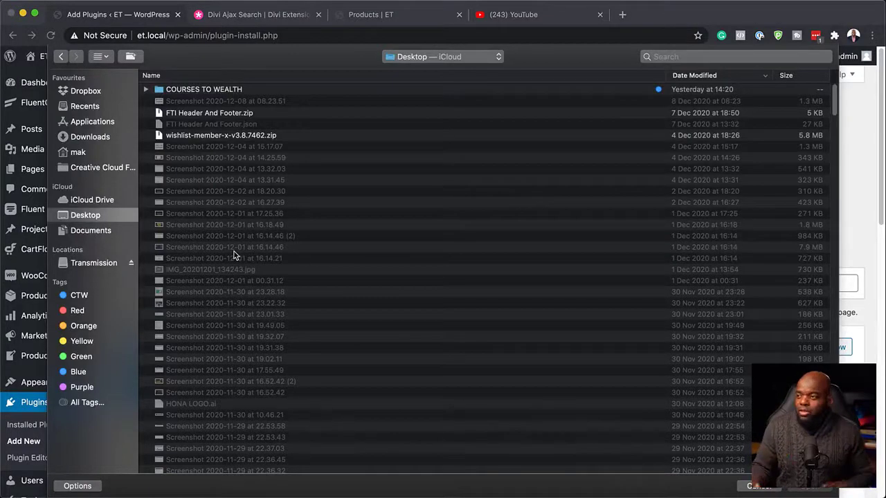
{"action": "left_click", "coordinate": [769, 489]}
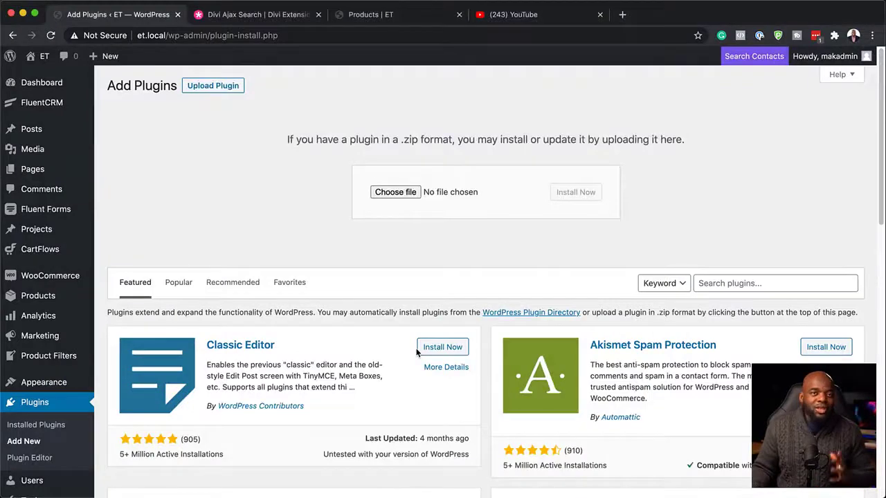
{"action": "left_click", "coordinate": [41, 425]}
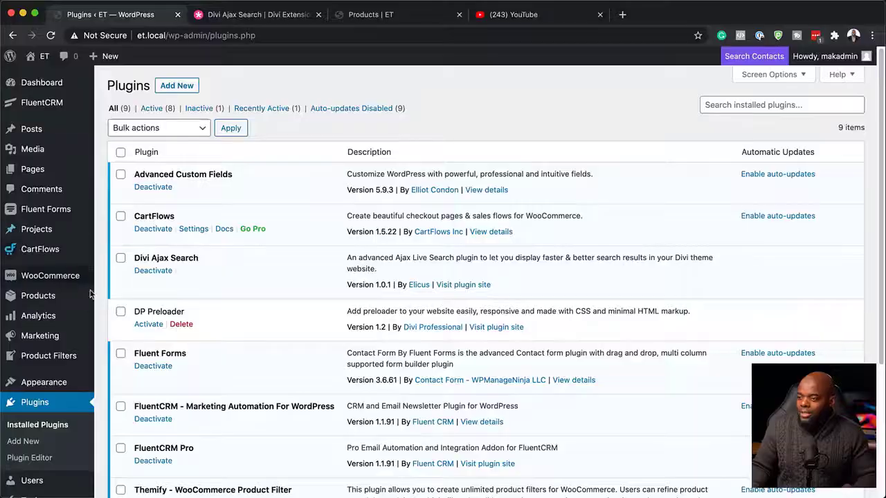
Open the Divi Theme Builder and edit the Shop template's custom body layout.
{"action": "mouse_move", "coordinate": [57, 352]}
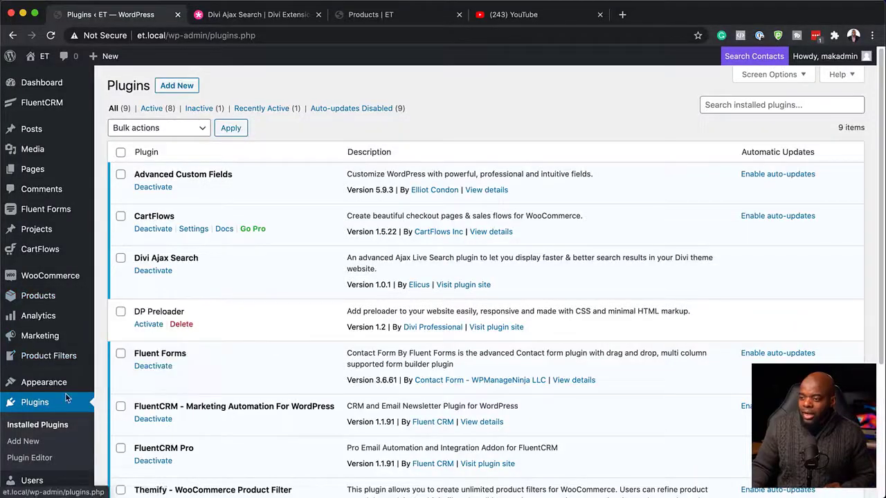
{"action": "scroll", "coordinate": [55, 350], "scroll_direction": "down", "scroll_amount": 5}
{"action": "mouse_move", "coordinate": [38, 463]}
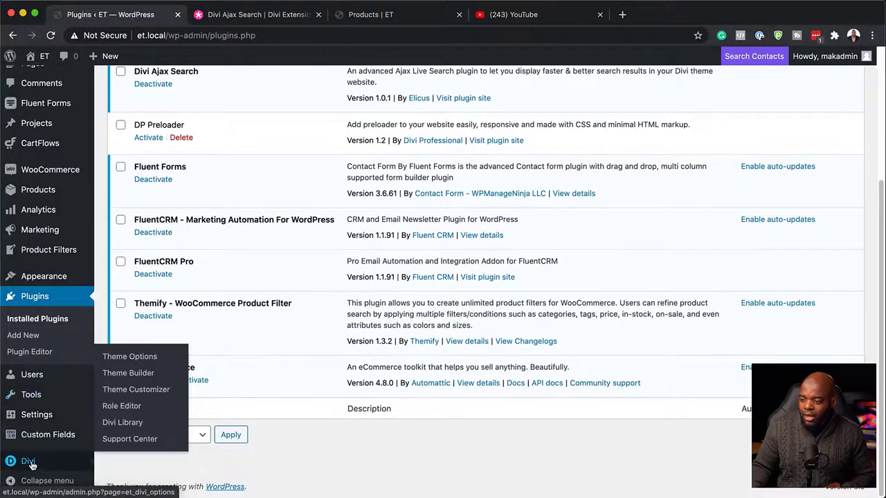
{"action": "left_click", "coordinate": [140, 376]}
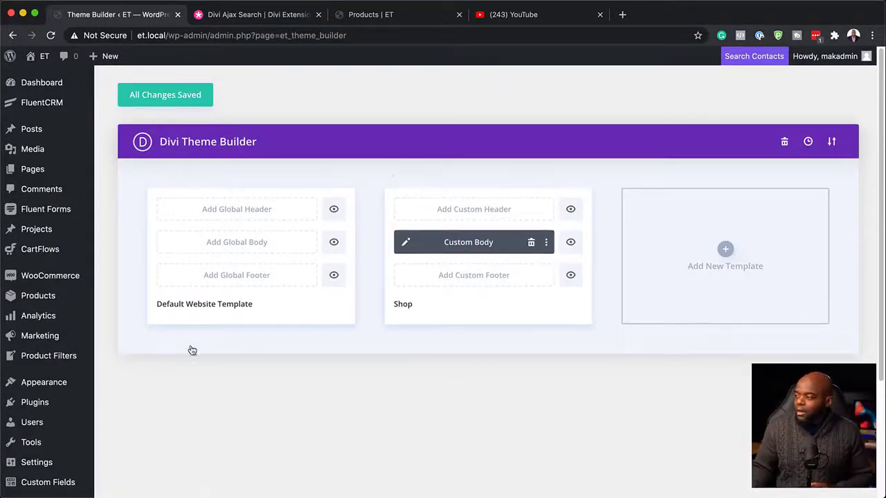
{"action": "left_click", "coordinate": [407, 244]}
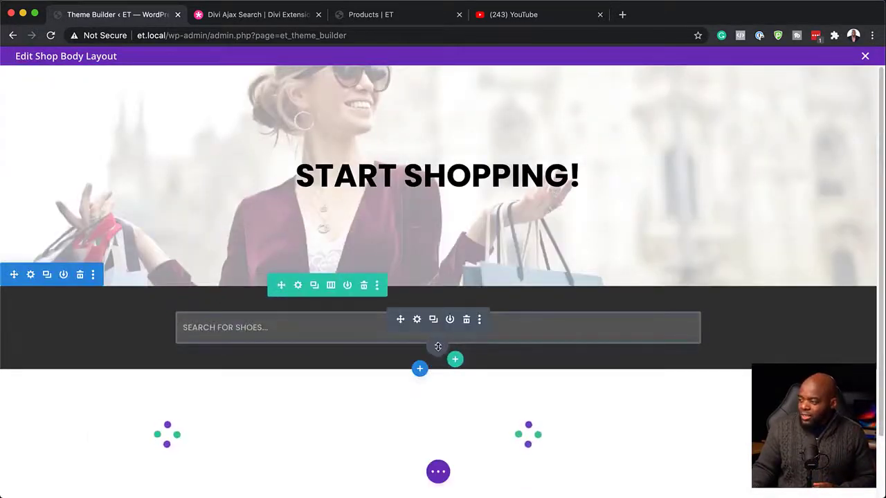
Insert a Divi Ajax Search module below the existing shoe search field in the dark section.
{"action": "left_click", "coordinate": [437, 346]}
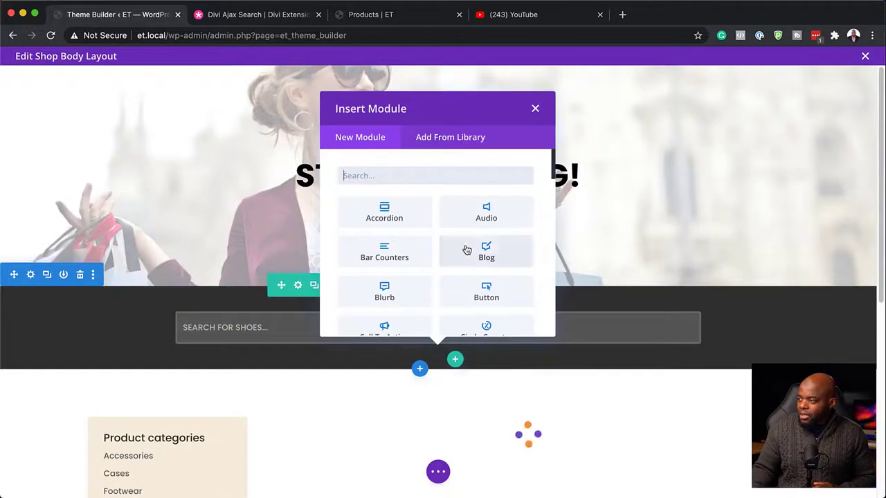
{"action": "scroll", "coordinate": [467, 249], "scroll_direction": "down", "scroll_amount": 1}
{"action": "scroll", "coordinate": [467, 249], "scroll_direction": "down", "scroll_amount": 3}
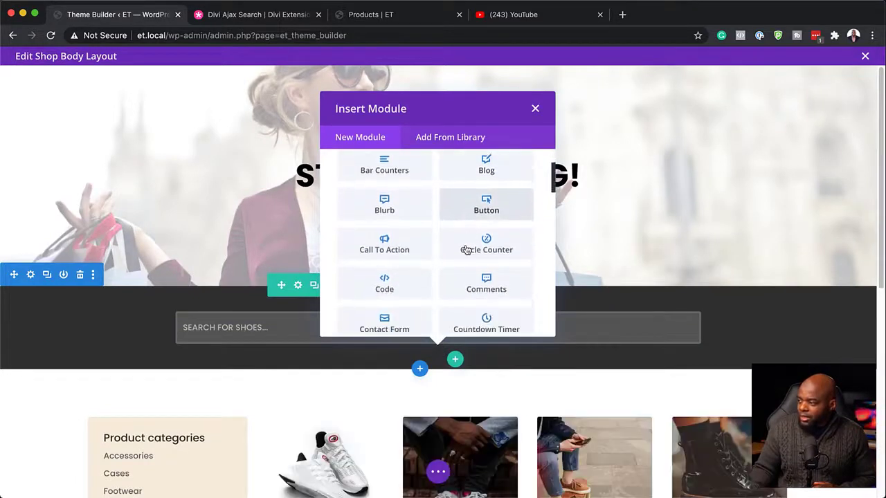
{"action": "scroll", "coordinate": [466, 249], "scroll_direction": "down", "scroll_amount": 1}
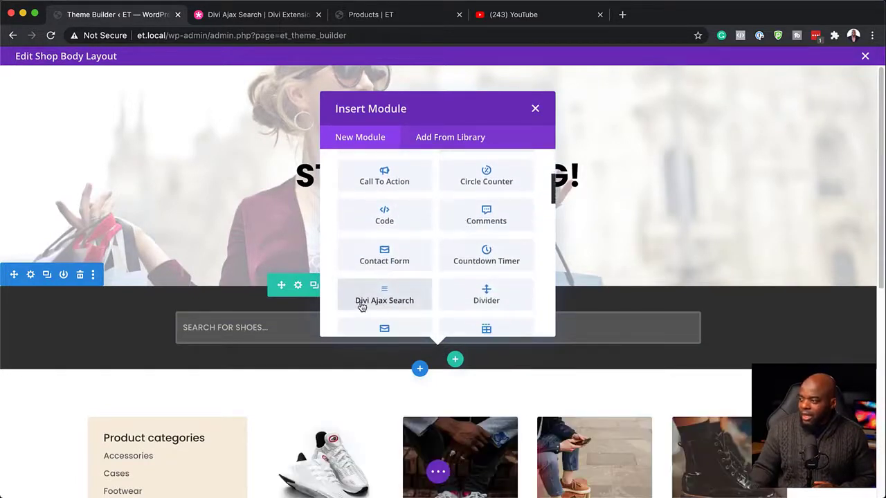
{"action": "left_click", "coordinate": [411, 302]}
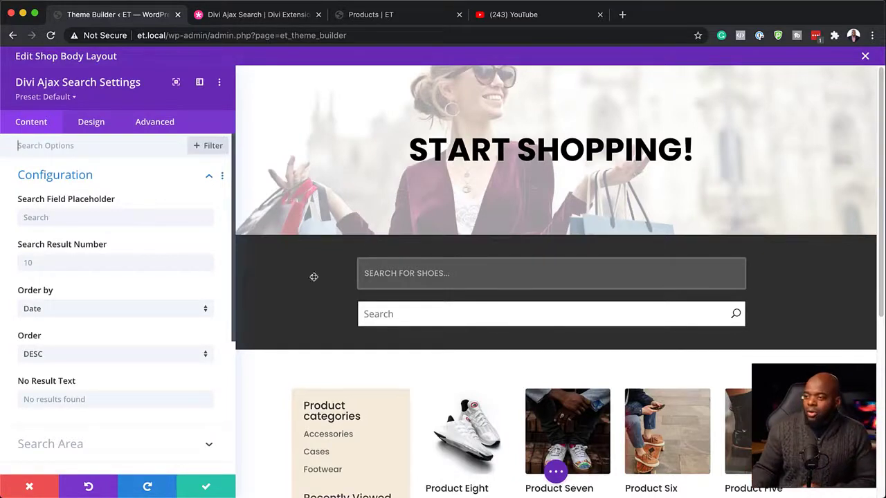
Set the module's search field placeholder to "Search the shop..." and the search result number to 8.
{"action": "left_click", "coordinate": [148, 220]}
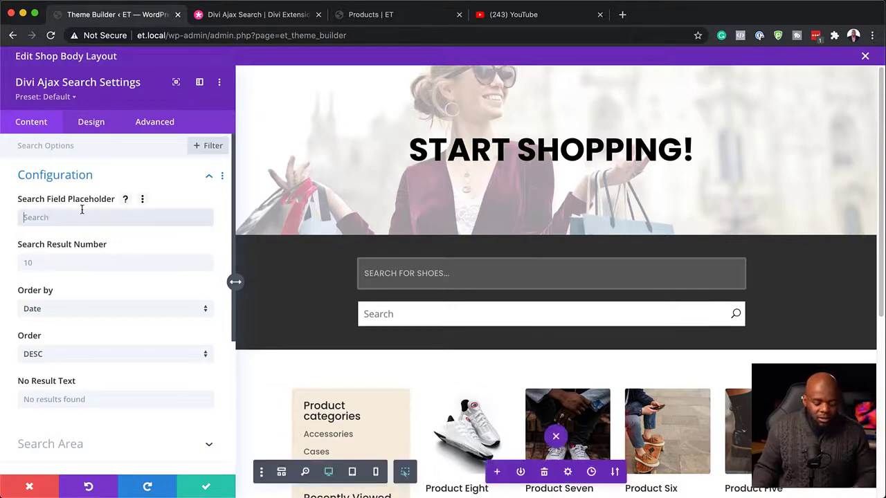
{"action": "type", "text": "a"}
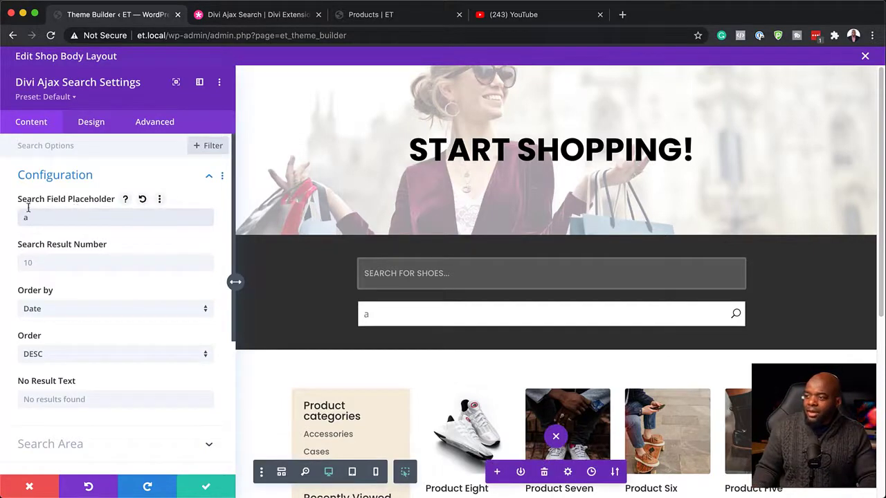
{"action": "key", "text": "BackSpace"}
{"action": "type", "text": "Search the shop..."}
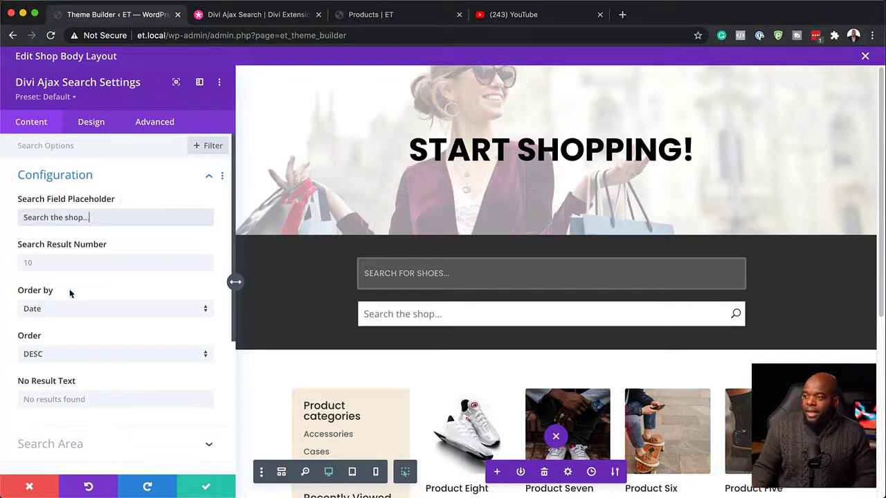
{"action": "left_click", "coordinate": [62, 266]}
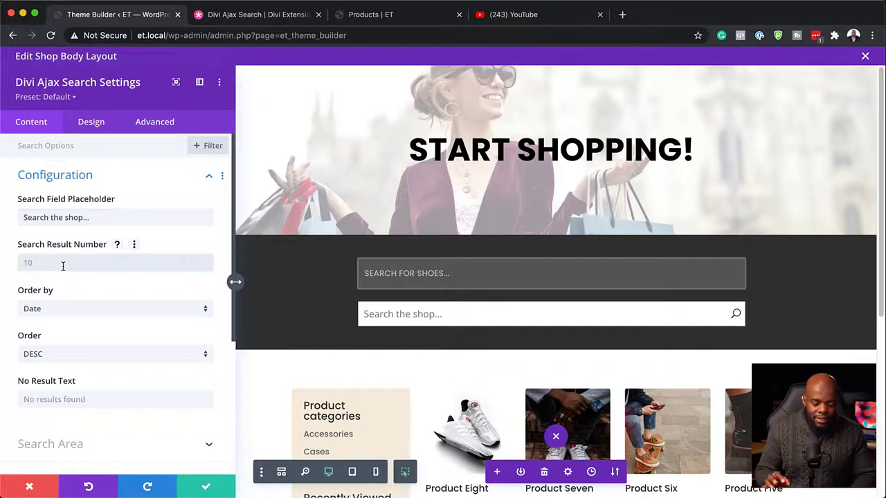
{"action": "type", "text": "8"}
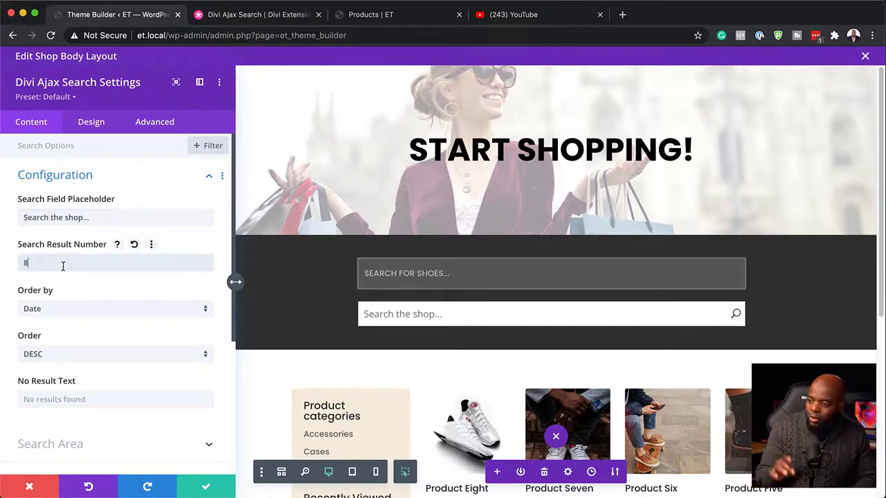
{"action": "left_click", "coordinate": [49, 315]}
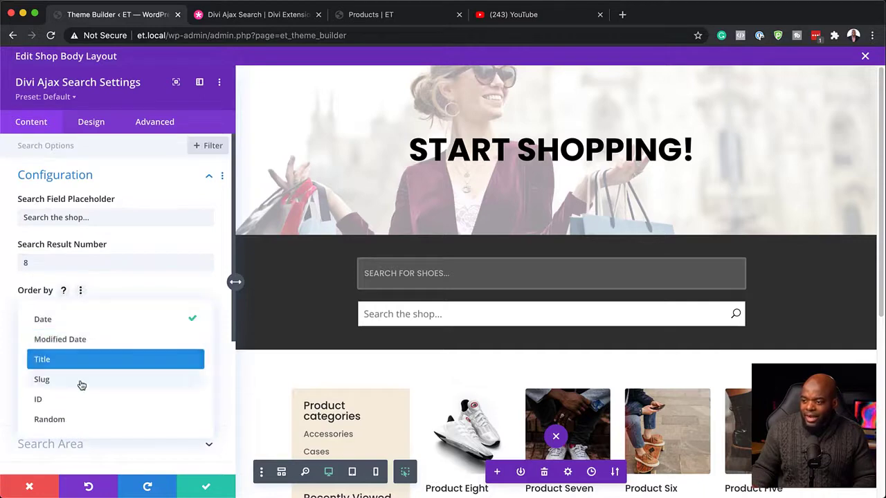
{"action": "left_click", "coordinate": [17, 288]}
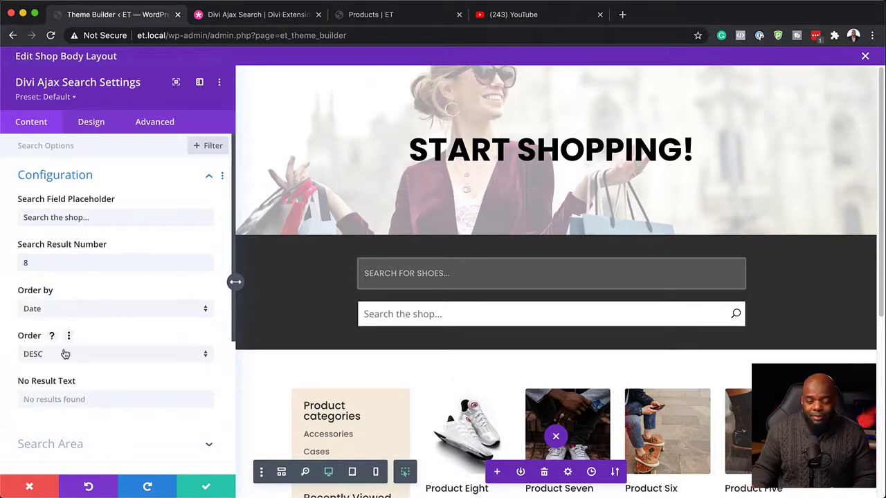
Limit the search area to titles only, excluding content and excerpt, and set the post type to Products.
{"action": "scroll", "coordinate": [64, 352], "scroll_direction": "down", "scroll_amount": 2}
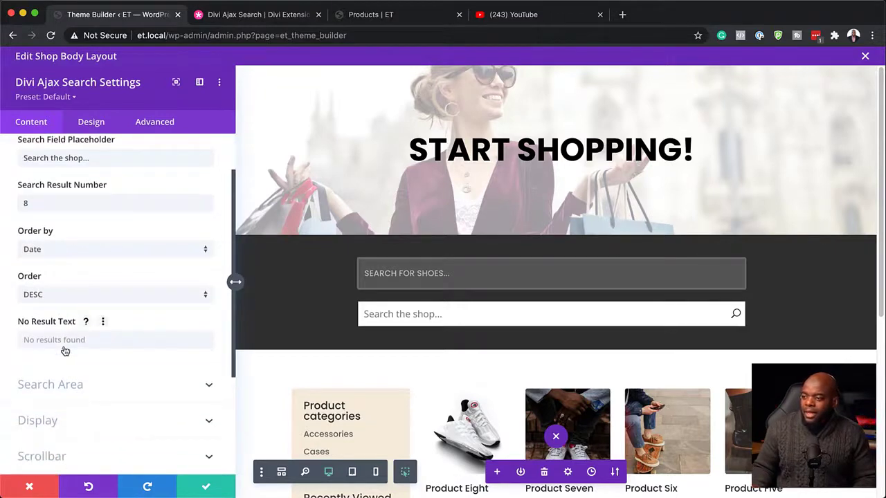
{"action": "scroll", "coordinate": [64, 347], "scroll_direction": "down", "scroll_amount": 1}
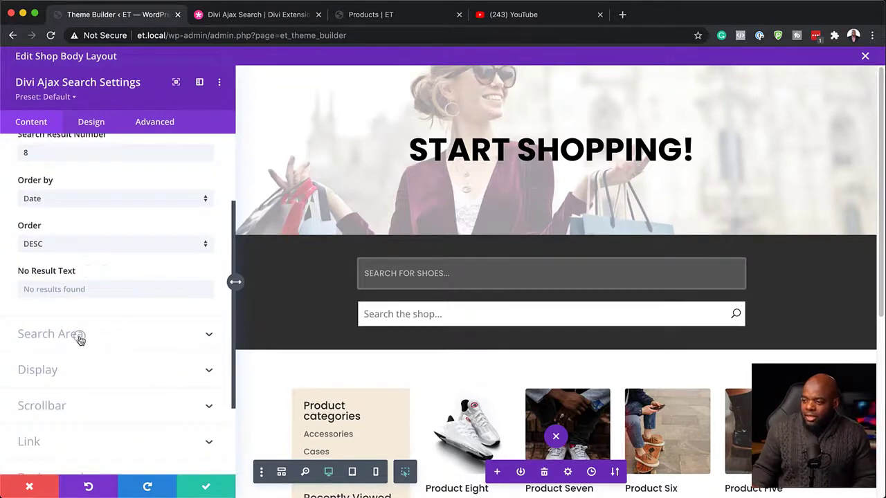
{"action": "left_click", "coordinate": [79, 337]}
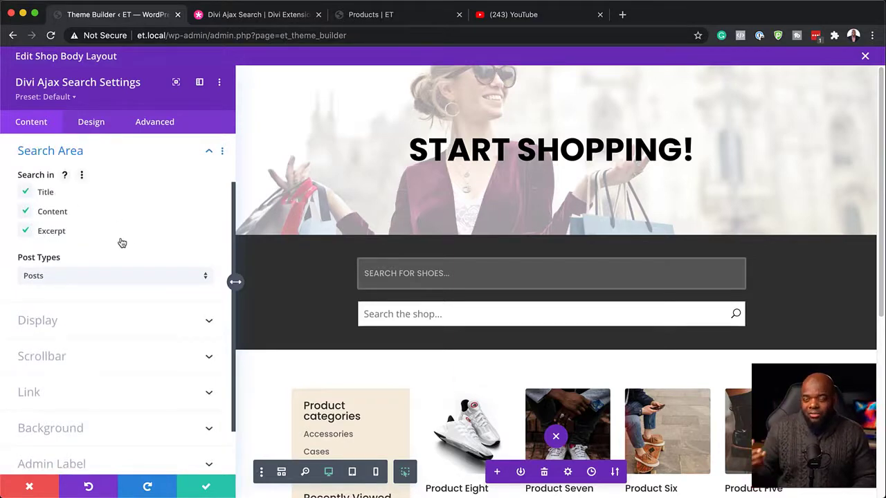
{"action": "left_click", "coordinate": [26, 212]}
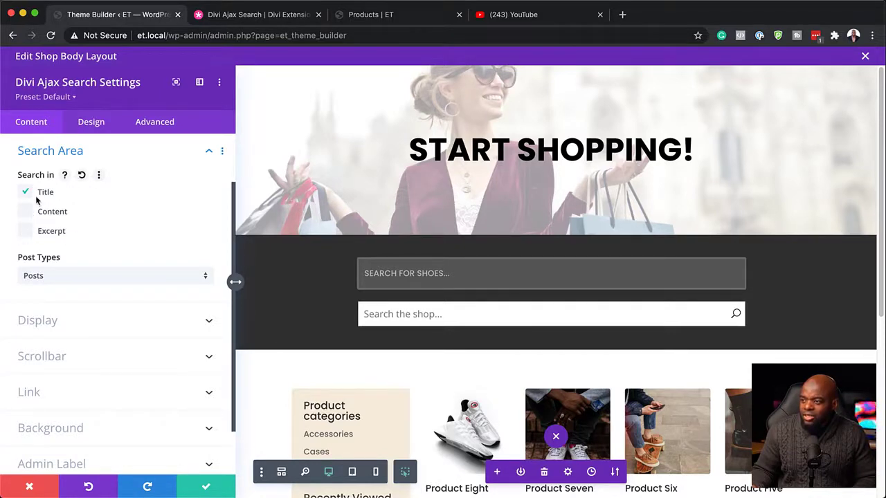
{"action": "left_click", "coordinate": [89, 285]}
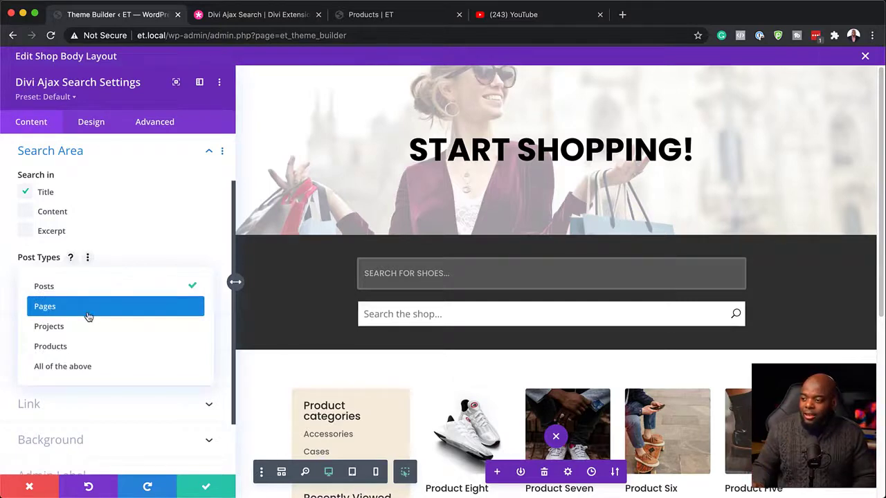
{"action": "left_click", "coordinate": [87, 350]}
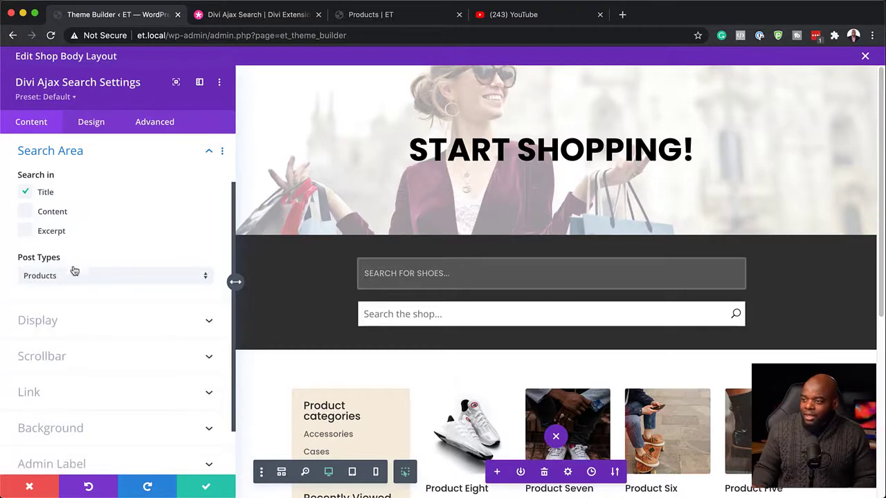
Display title, featured image and product price without the excerpt in the search results, arranged in 4 columns.
{"action": "left_click", "coordinate": [72, 330]}
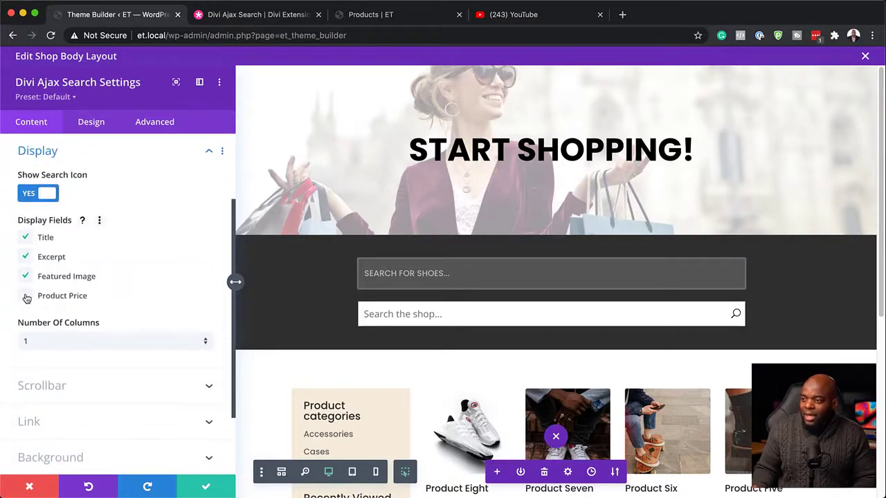
{"action": "left_click", "coordinate": [27, 273]}
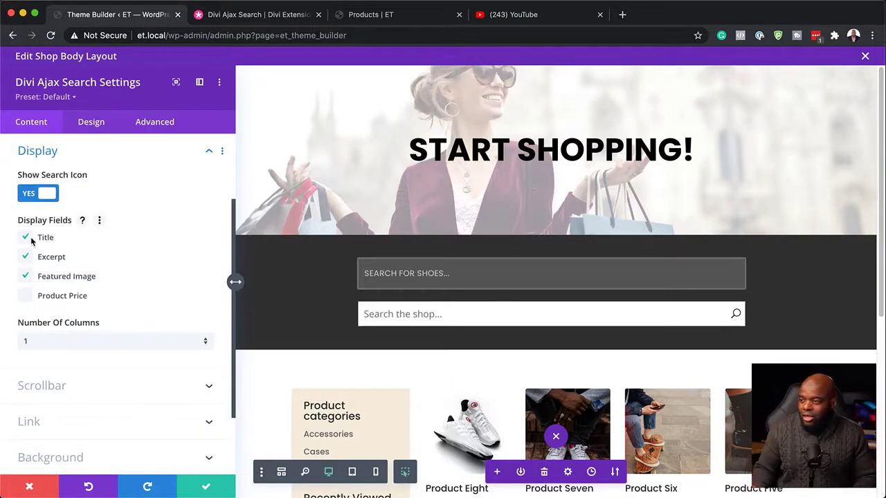
{"action": "left_click", "coordinate": [27, 258]}
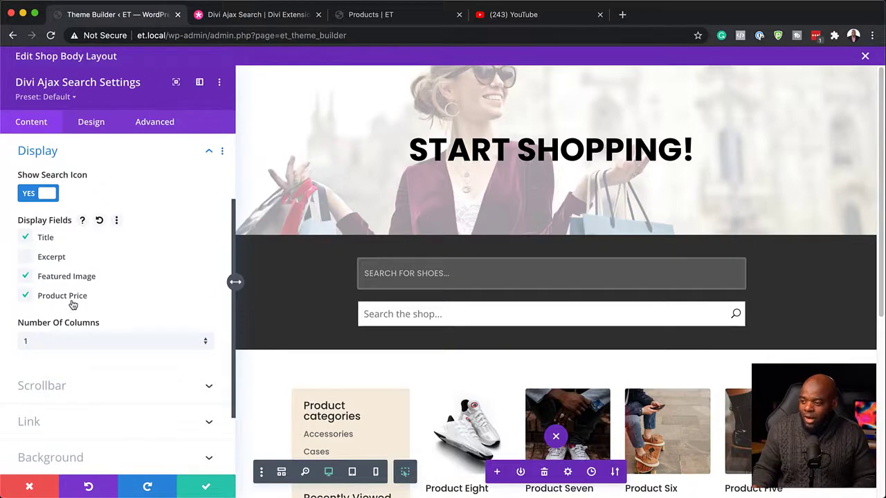
{"action": "left_click", "coordinate": [64, 346]}
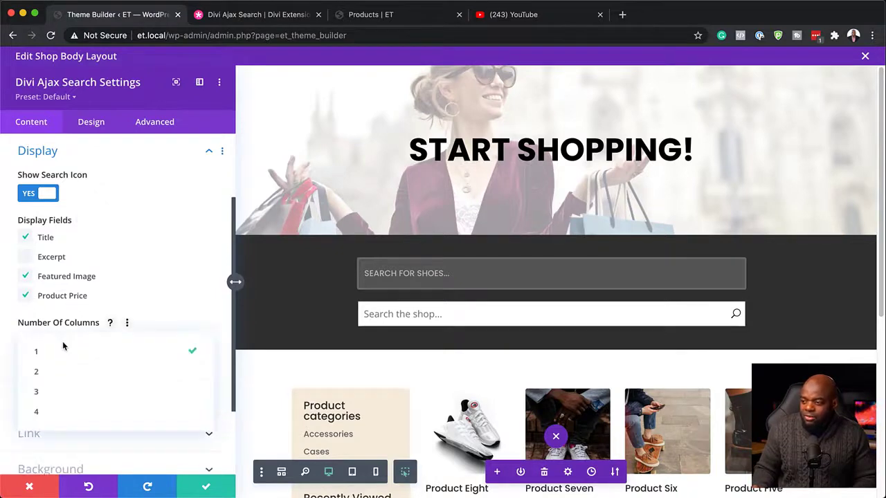
{"action": "left_click", "coordinate": [80, 412]}
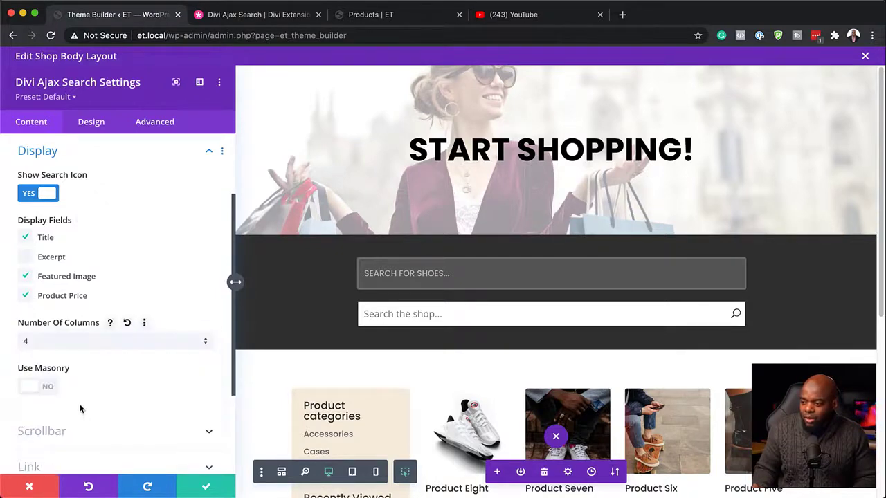
{"action": "scroll", "coordinate": [155, 365], "scroll_direction": "down", "scroll_amount": 1}
{"action": "scroll", "coordinate": [155, 365], "scroll_direction": "down", "scroll_amount": 1}
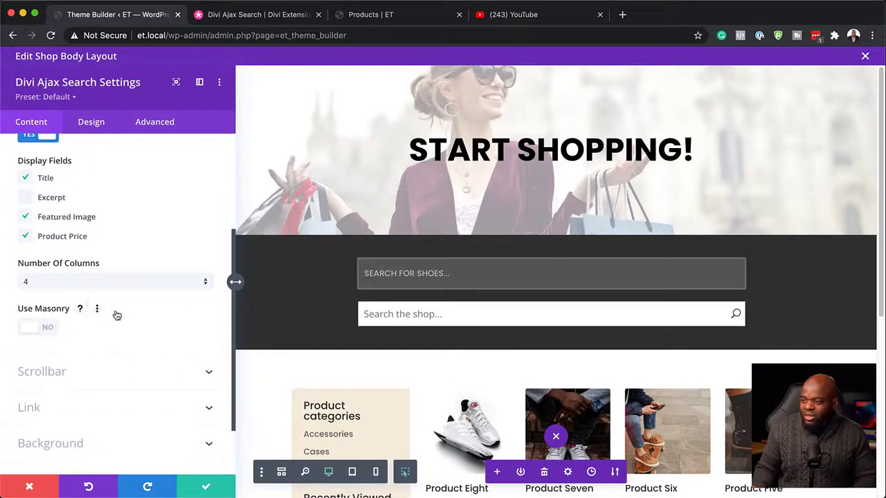
{"action": "scroll", "coordinate": [123, 379], "scroll_direction": "down", "scroll_amount": 2}
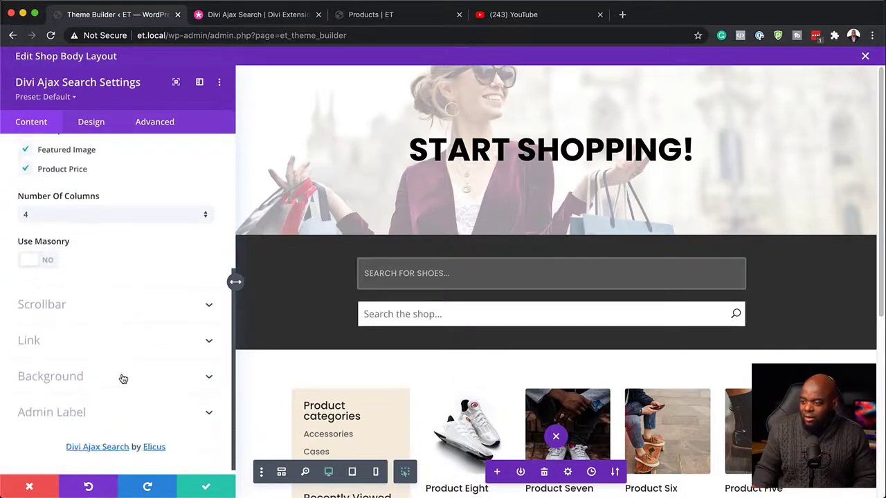
{"action": "scroll", "coordinate": [122, 380], "scroll_direction": "up", "scroll_amount": 4}
{"action": "scroll", "coordinate": [122, 380], "scroll_direction": "up", "scroll_amount": 2}
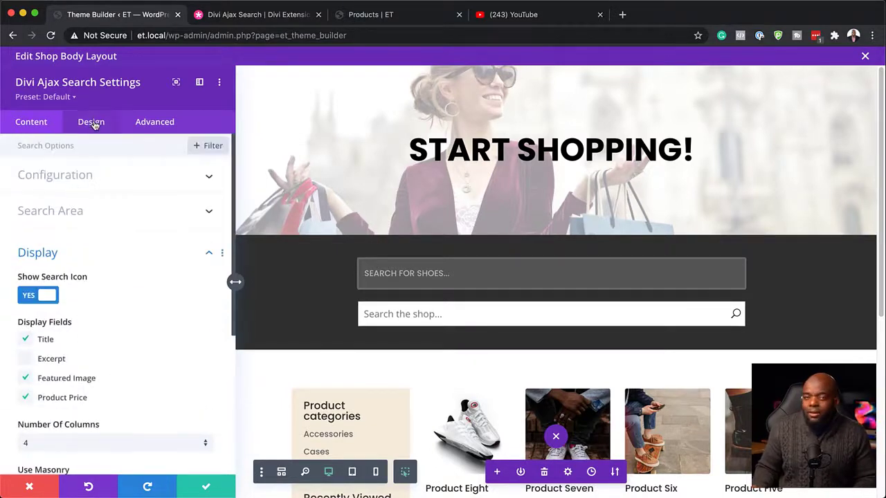
Set the Divi Ajax Search module's field background color to a medium grey in the Search Field design options.
{"action": "left_click", "coordinate": [91, 122]}
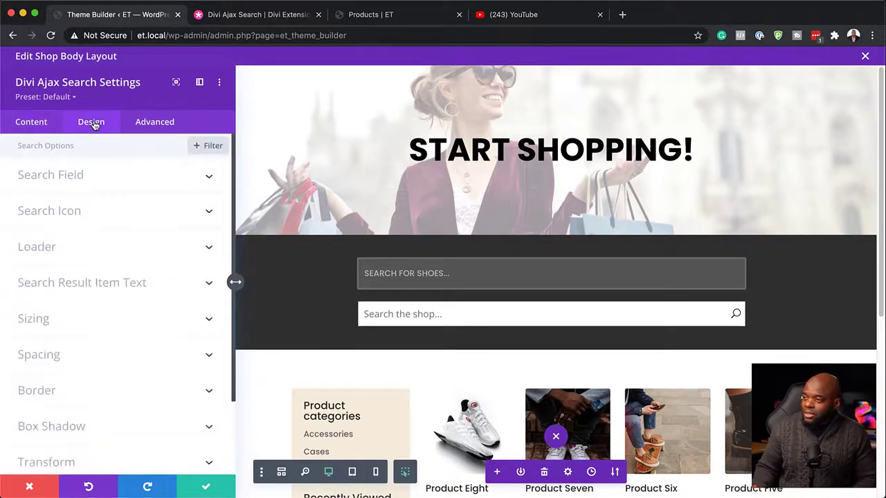
{"action": "left_click", "coordinate": [80, 177]}
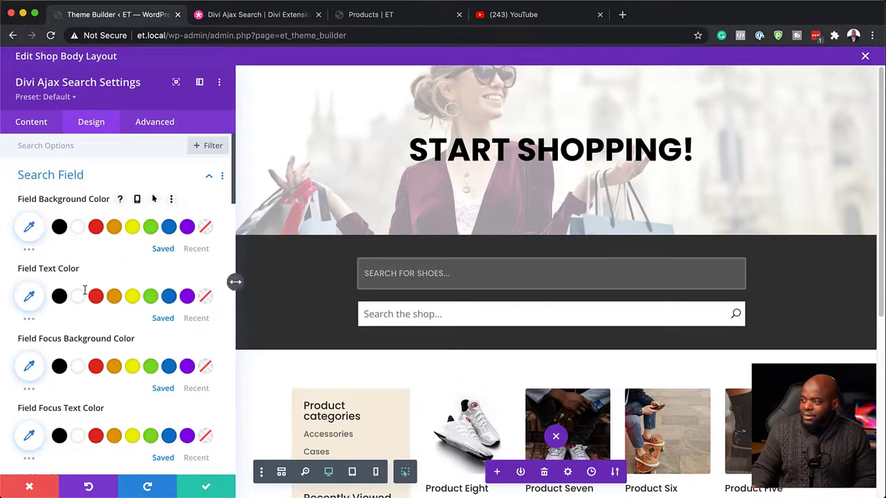
{"action": "left_click", "coordinate": [29, 228]}
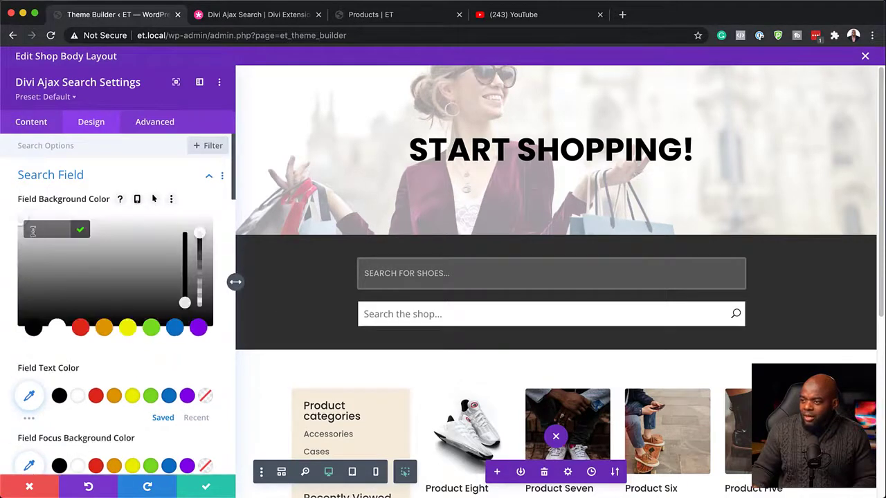
{"action": "left_click", "coordinate": [30, 263]}
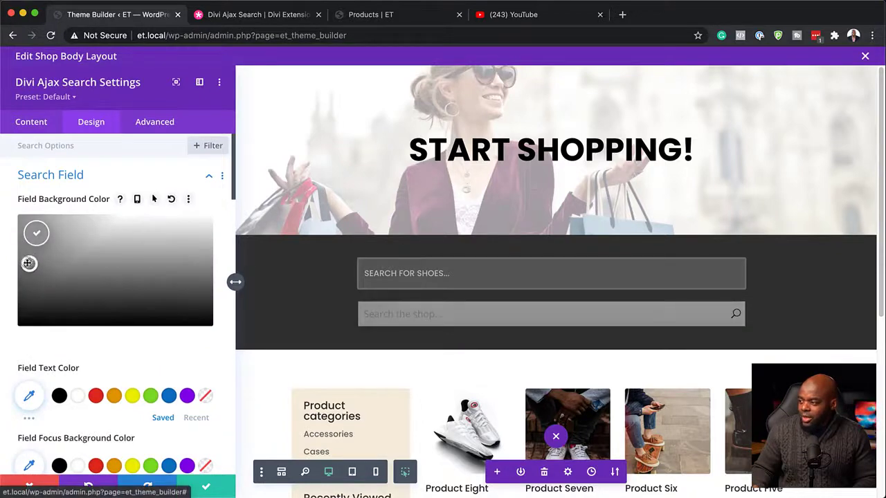
{"action": "mouse_move", "coordinate": [28, 262]}
{"action": "left_mouse_down"}
{"action": "mouse_move", "coordinate": [56, 257]}
{"action": "mouse_move", "coordinate": [57, 245]}
{"action": "mouse_move", "coordinate": [18, 247]}
{"action": "mouse_move", "coordinate": [10, 257]}
{"action": "left_mouse_up"}
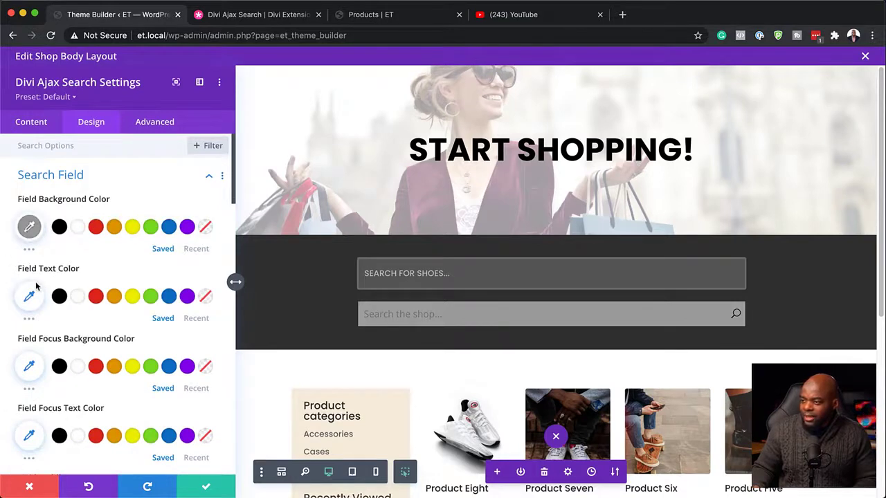
Set the field text color to white (#ffffff) and test it with the sample text "llllll" in the previewed search field.
{"action": "left_click", "coordinate": [77, 296]}
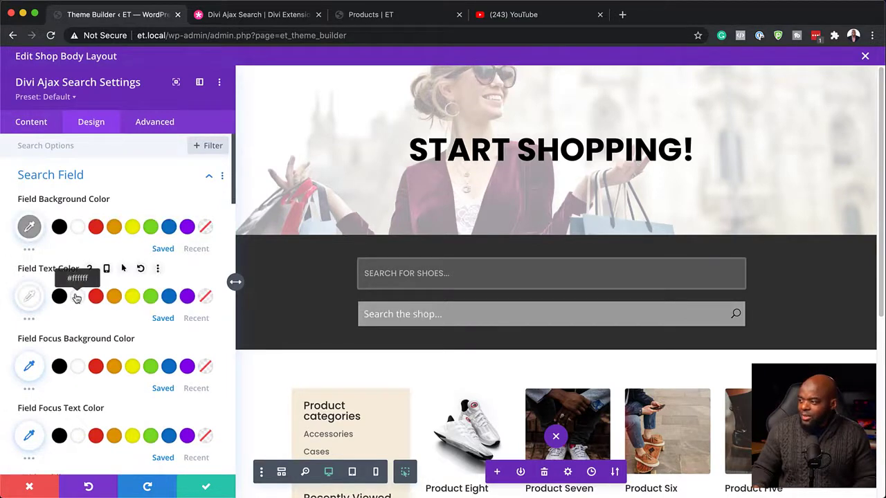
{"action": "scroll", "coordinate": [64, 363], "scroll_direction": "down", "scroll_amount": 1}
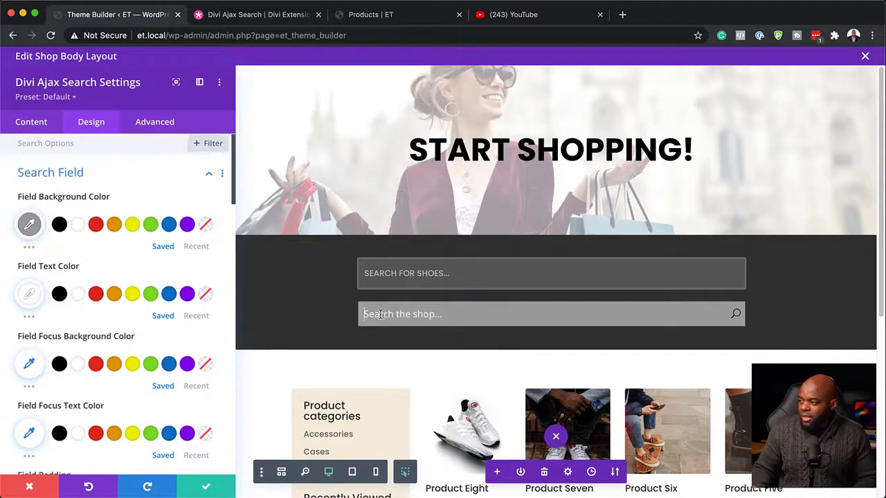
{"action": "type", "text": "llllll"}
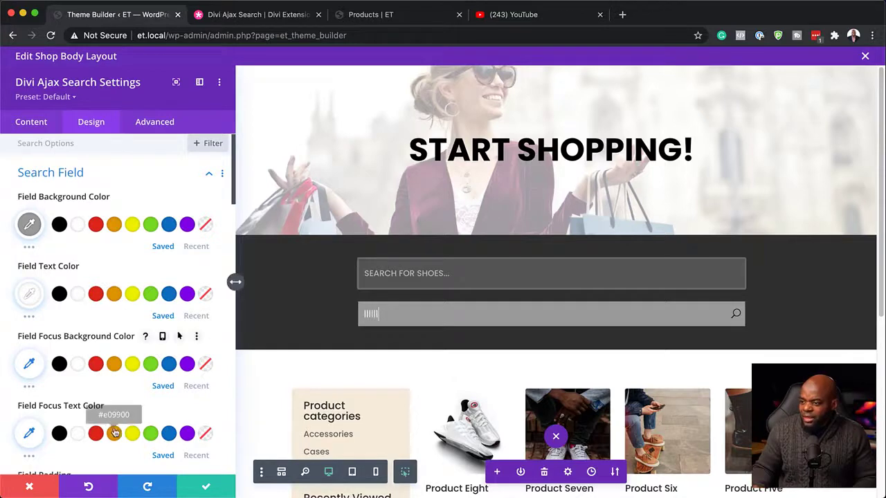
{"action": "scroll", "coordinate": [114, 431], "scroll_direction": "down", "scroll_amount": 3}
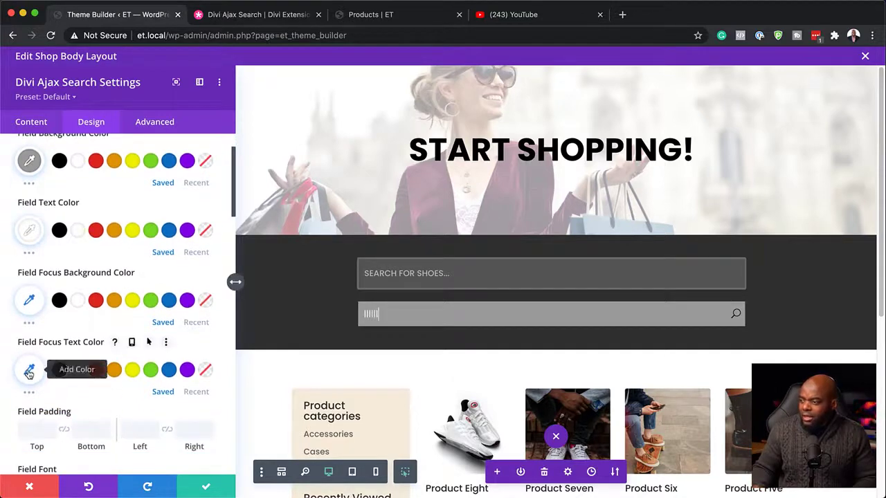
{"action": "left_click", "coordinate": [29, 369]}
{"action": "left_click", "coordinate": [62, 332]}
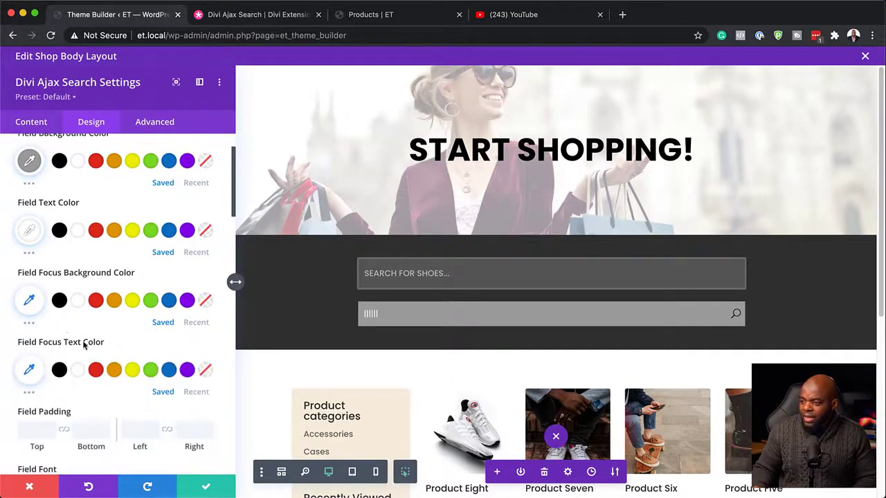
Set the search field padding to 2% on all four sides, linking top with bottom and left with right.
{"action": "scroll", "coordinate": [98, 352], "scroll_direction": "down", "scroll_amount": 2}
{"action": "scroll", "coordinate": [107, 375], "scroll_direction": "down", "scroll_amount": 1}
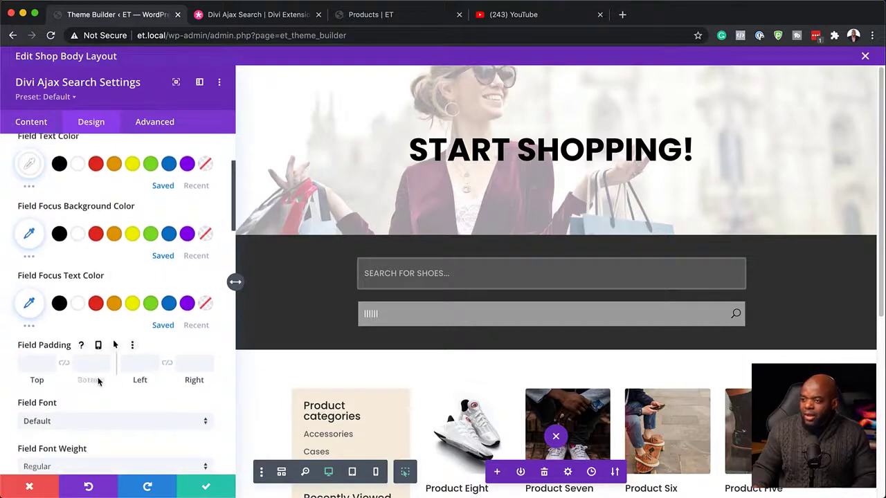
{"action": "left_click", "coordinate": [35, 365]}
{"action": "type", "text": "2"}
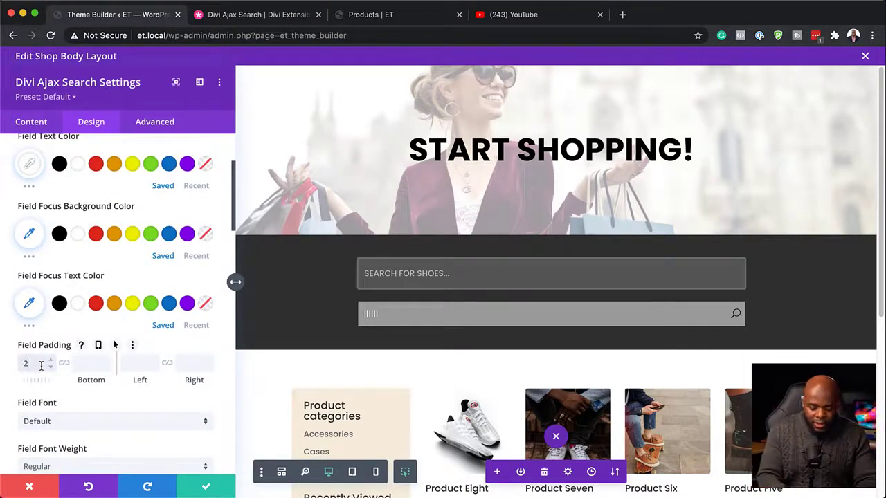
{"action": "type", "text": "%"}
{"action": "left_click", "coordinate": [64, 362]}
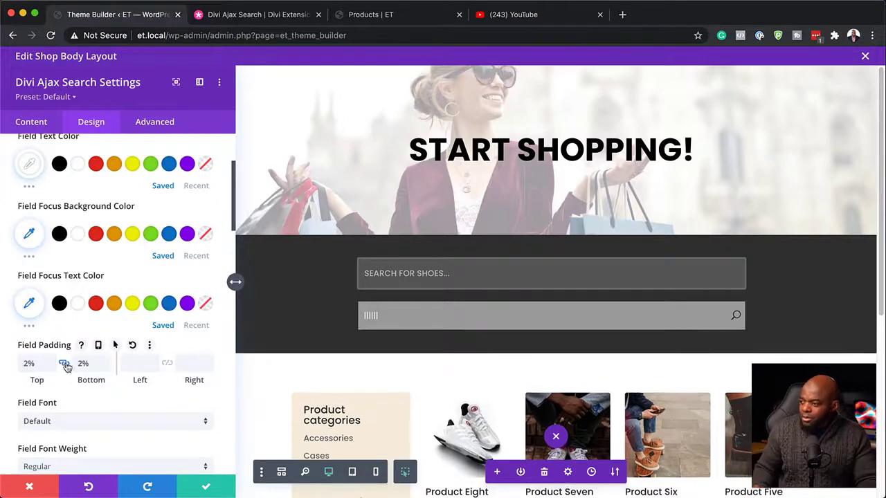
{"action": "double_click", "coordinate": [95, 365]}
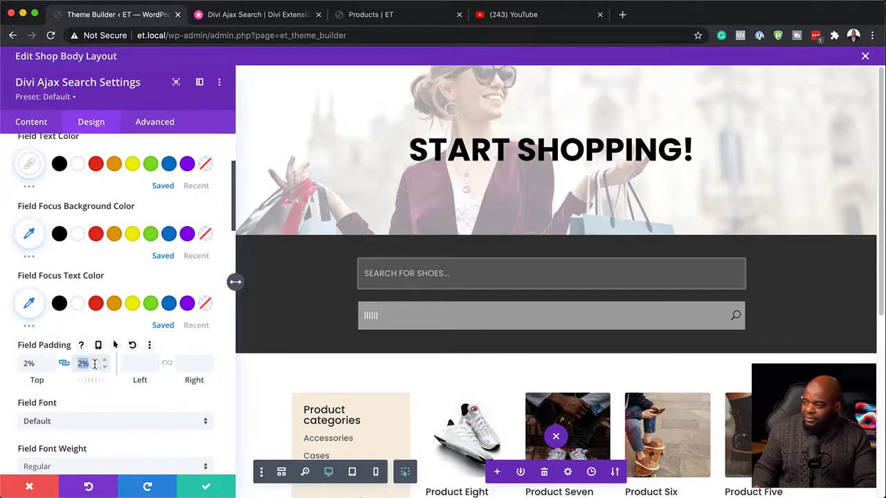
{"action": "left_click", "coordinate": [132, 364]}
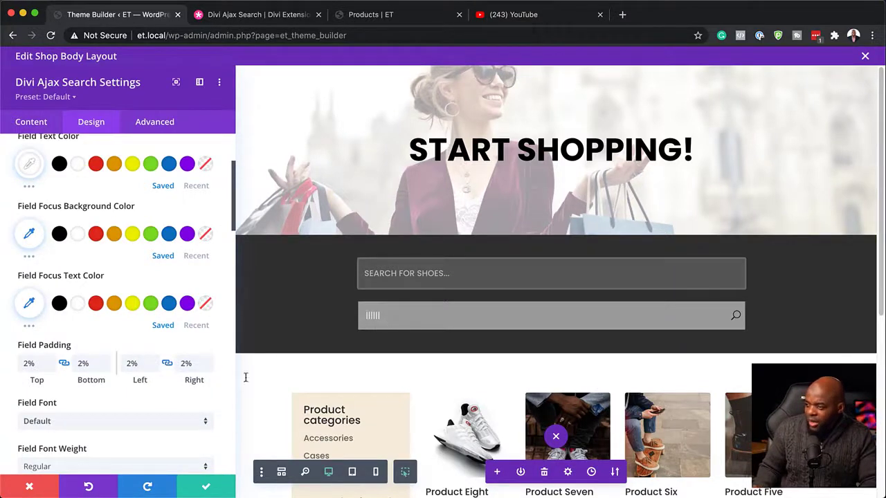
Set the field font to Poppins and clear the sample text from the previewed search field.
{"action": "scroll", "coordinate": [129, 429], "scroll_direction": "down", "scroll_amount": 2}
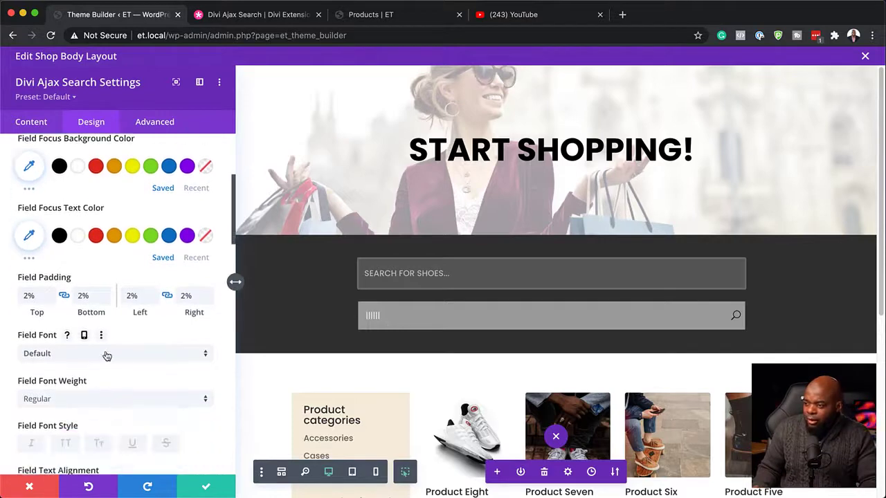
{"action": "left_click", "coordinate": [108, 355]}
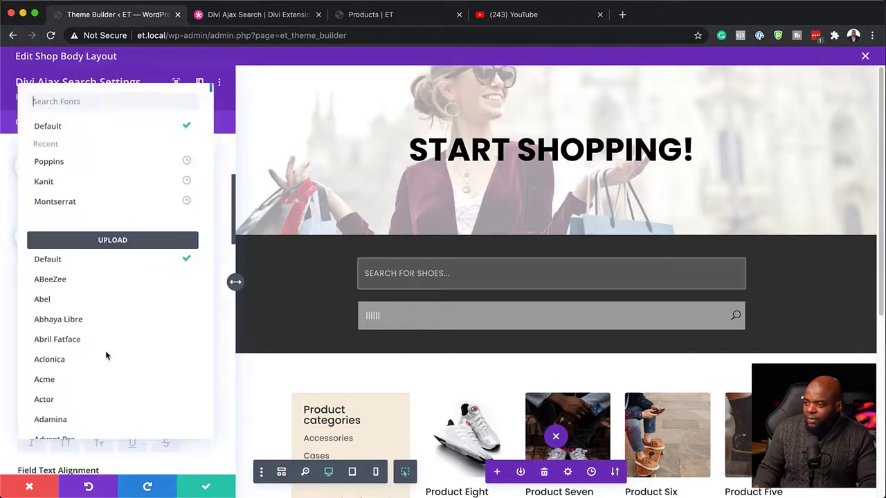
{"action": "left_click", "coordinate": [69, 163]}
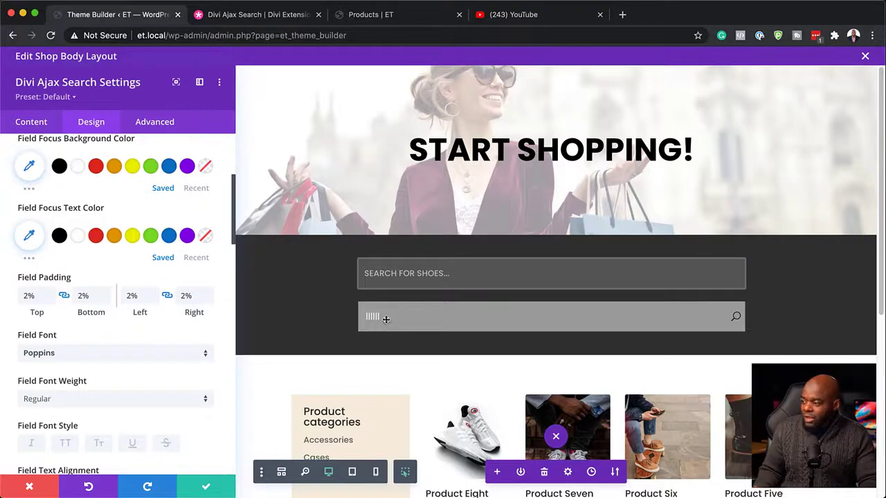
{"action": "key", "text": "BackSpace"}
{"action": "key", "text": "BackSpace"}
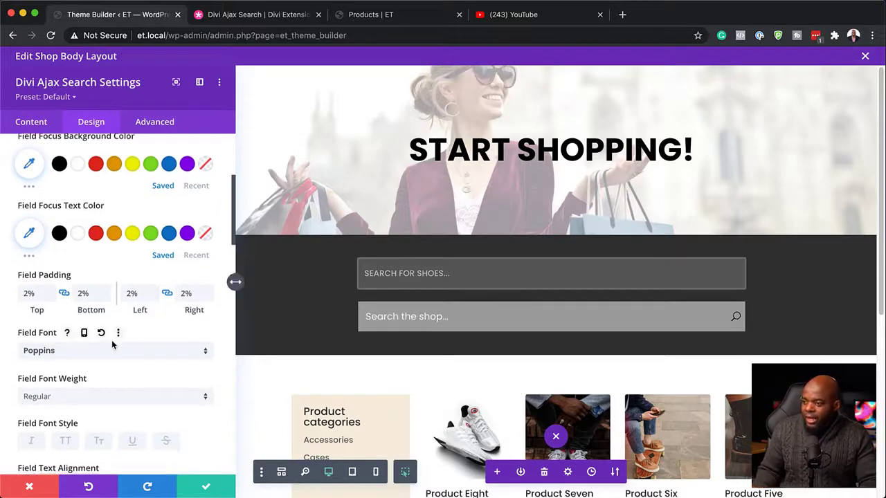
Set the search field's font weight to Medium and its text size to 16px.
{"action": "scroll", "coordinate": [98, 356], "scroll_direction": "down", "scroll_amount": 1}
{"action": "left_click", "coordinate": [85, 374]}
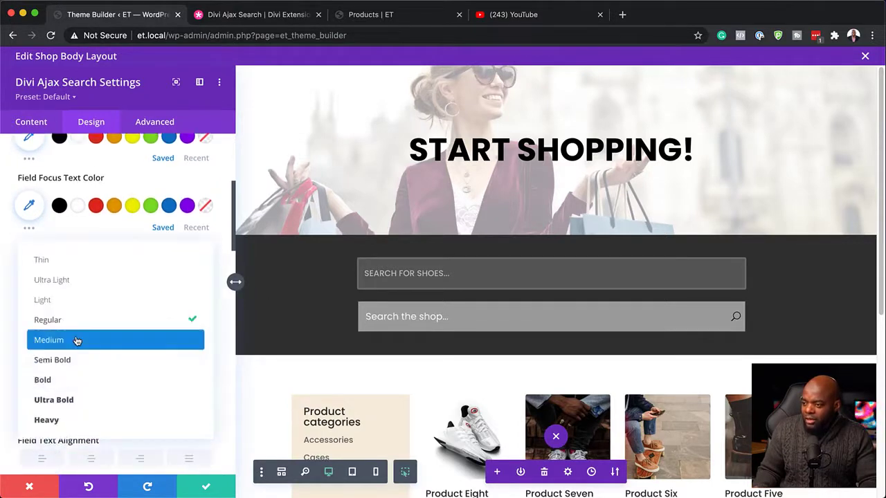
{"action": "left_click", "coordinate": [78, 339]}
{"action": "scroll", "coordinate": [171, 376], "scroll_direction": "down", "scroll_amount": 3}
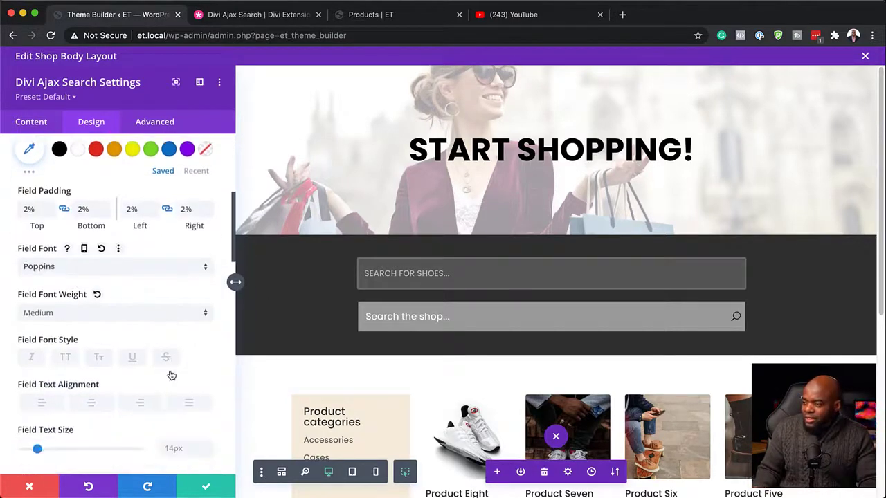
{"action": "left_click", "coordinate": [207, 419]}
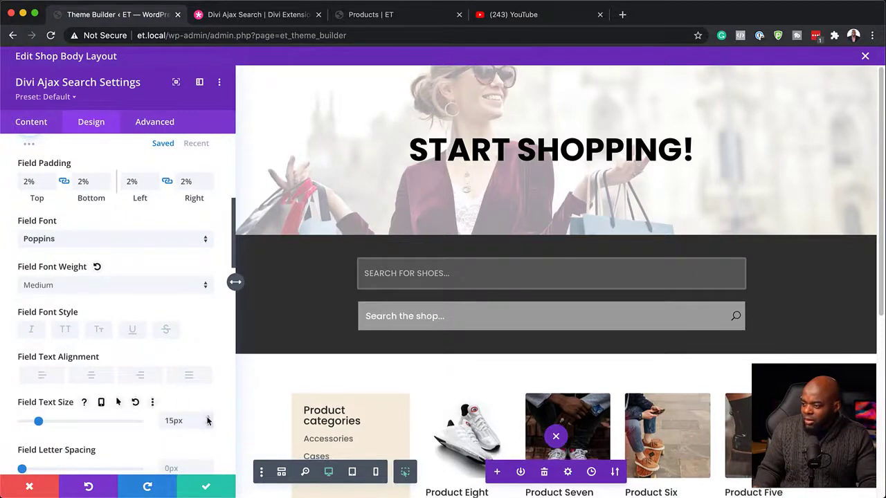
{"action": "left_click", "coordinate": [208, 419]}
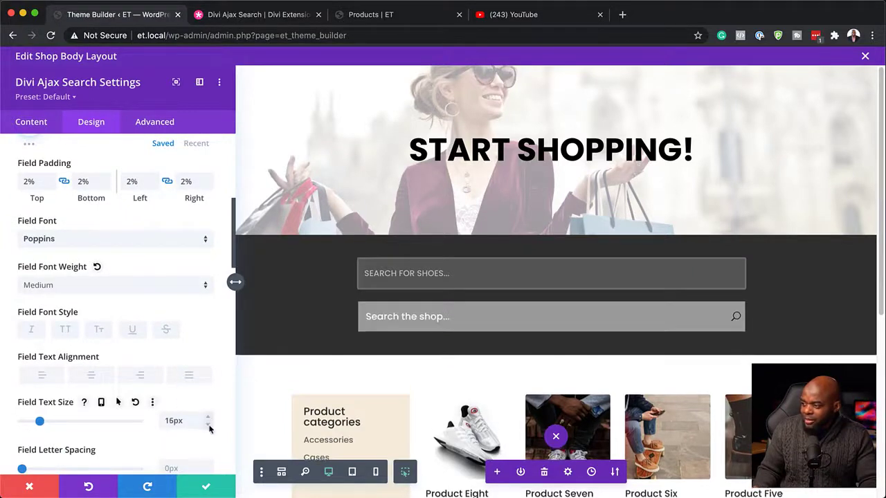
Round all search field corners to 5px and set the field border width to 3px.
{"action": "scroll", "coordinate": [134, 402], "scroll_direction": "down", "scroll_amount": 6}
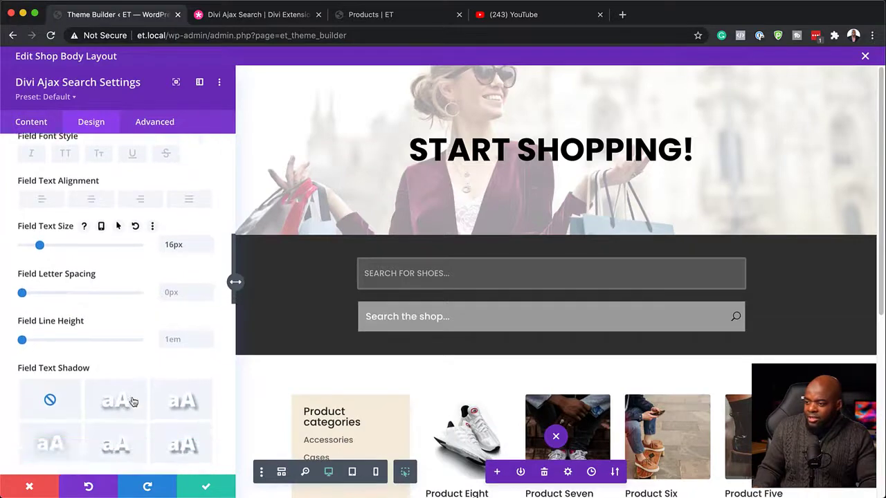
{"action": "scroll", "coordinate": [132, 398], "scroll_direction": "down", "scroll_amount": 1}
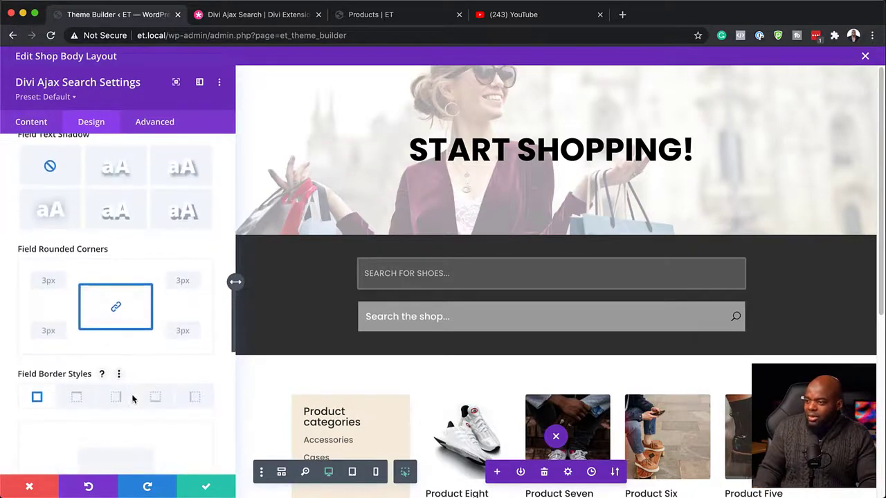
{"action": "left_click", "coordinate": [61, 280]}
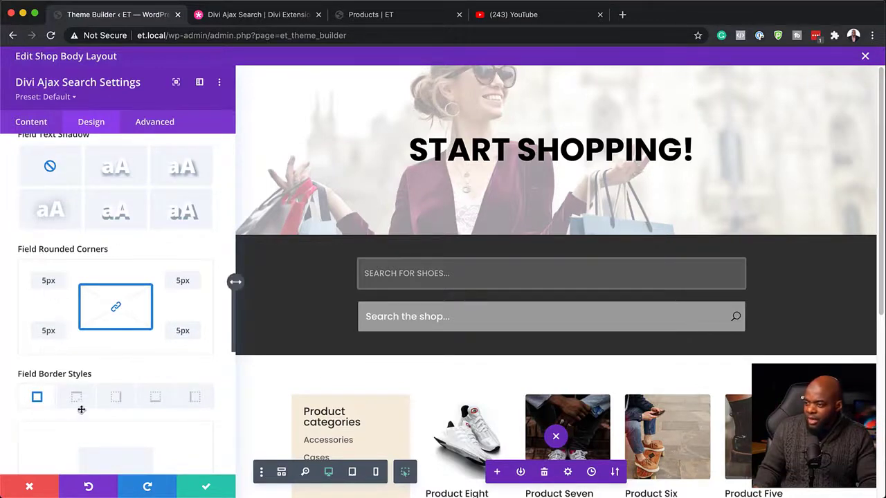
{"action": "scroll", "coordinate": [81, 411], "scroll_direction": "down", "scroll_amount": 5}
{"action": "left_click_drag", "start_coordinate": [22, 378], "coordinate": [29, 379]}
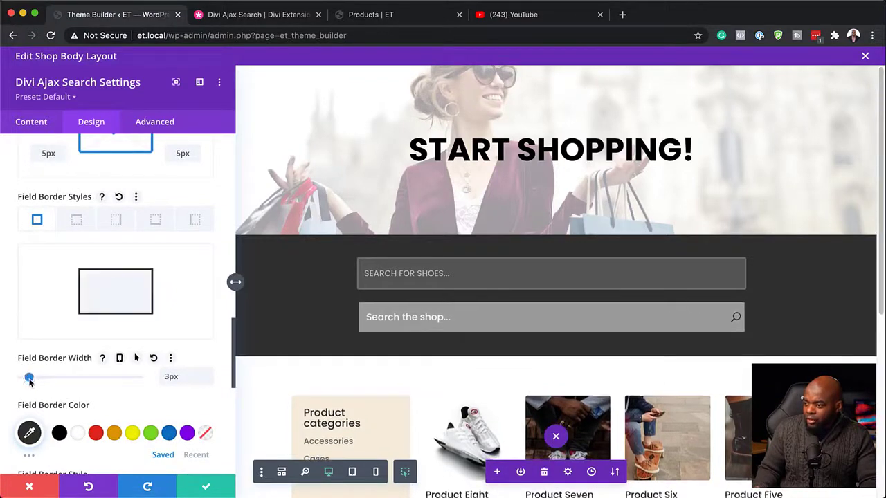
Set the field border color to semi-transparent white, rgba(255,255,255,0.43).
{"action": "scroll", "coordinate": [113, 395], "scroll_direction": "down", "scroll_amount": 1}
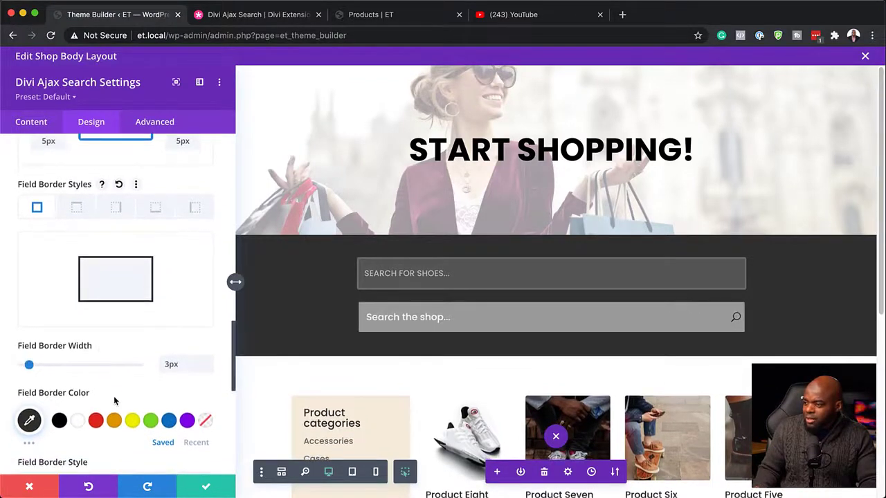
{"action": "left_click", "coordinate": [30, 421]}
{"action": "scroll", "coordinate": [134, 431], "scroll_direction": "down", "scroll_amount": 3}
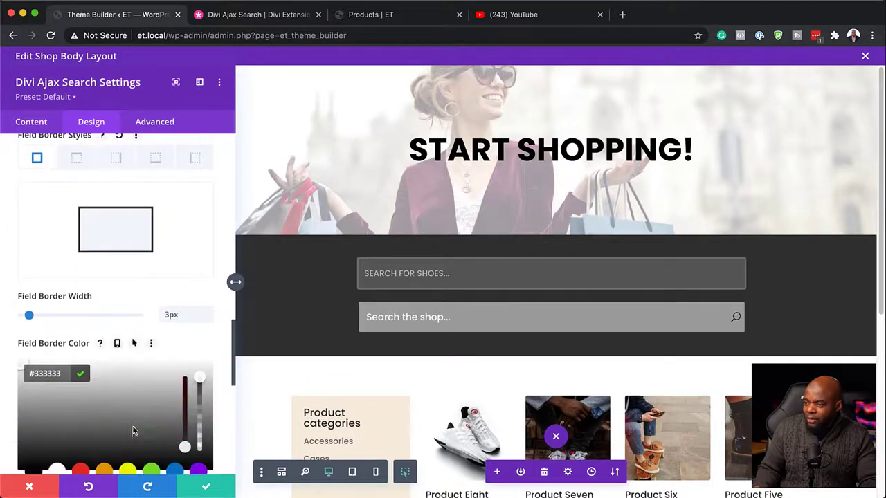
{"action": "left_click", "coordinate": [120, 374]}
{"action": "left_click_drag", "start_coordinate": [118, 371], "coordinate": [14, 341]}
{"action": "scroll", "coordinate": [166, 426], "scroll_direction": "down", "scroll_amount": 3}
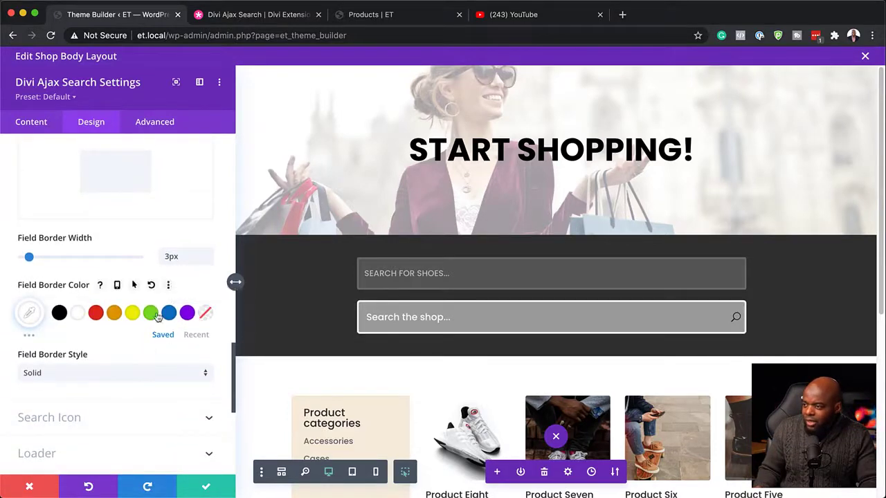
{"action": "left_click", "coordinate": [29, 313]}
{"action": "left_click_drag", "start_coordinate": [200, 320], "coordinate": [201, 368]}
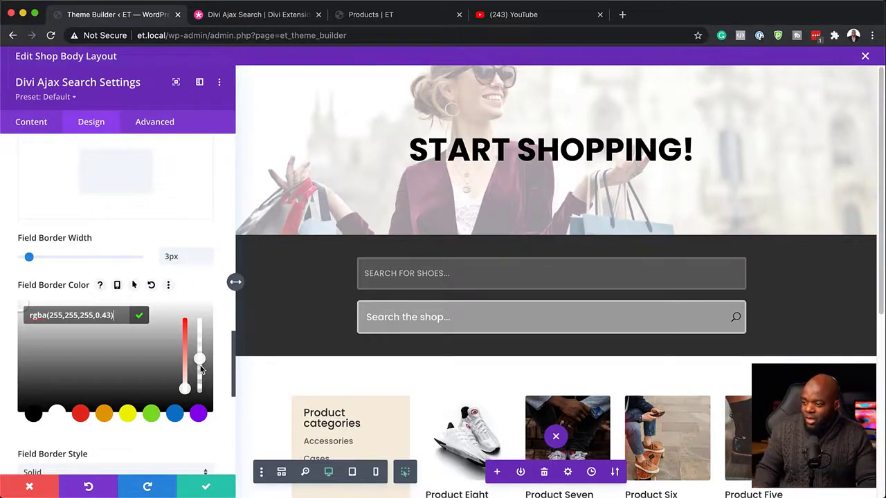
Set the search icon color to white and focus the search field in the preview to check its styling.
{"action": "scroll", "coordinate": [171, 423], "scroll_direction": "down", "scroll_amount": 1}
{"action": "scroll", "coordinate": [172, 424], "scroll_direction": "down", "scroll_amount": 4}
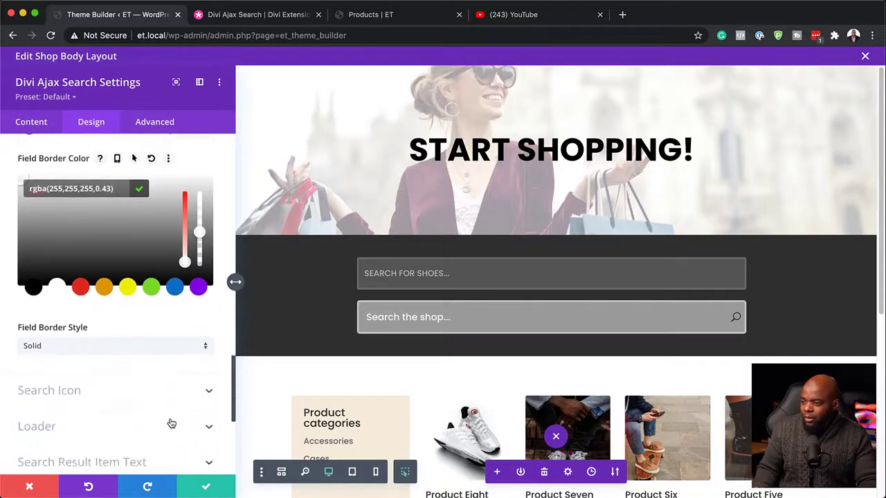
{"action": "left_click", "coordinate": [82, 392]}
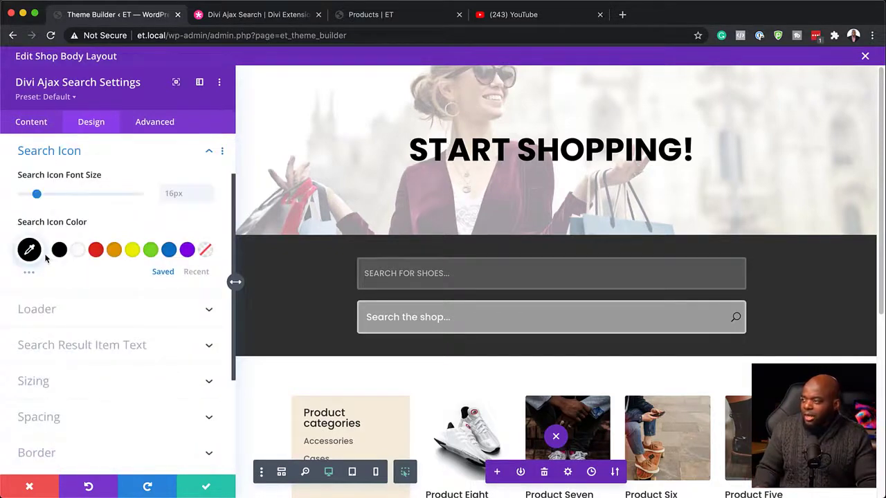
{"action": "left_click", "coordinate": [78, 251]}
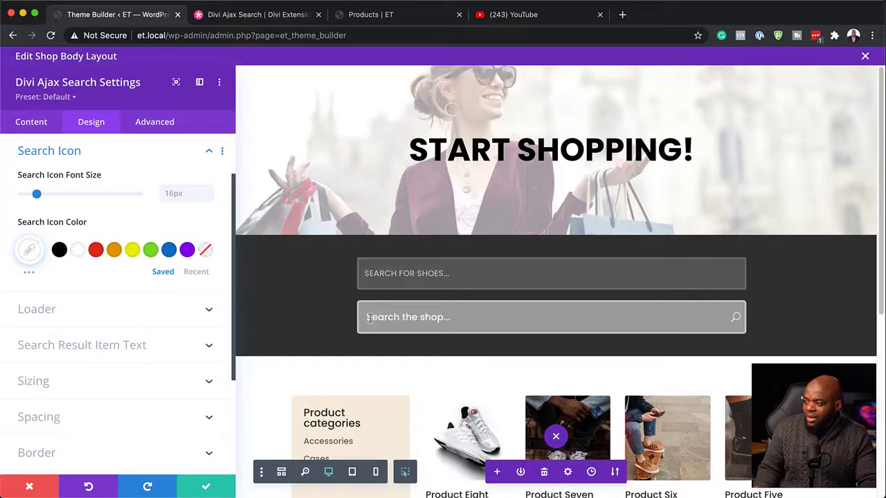
{"action": "left_click", "coordinate": [422, 317]}
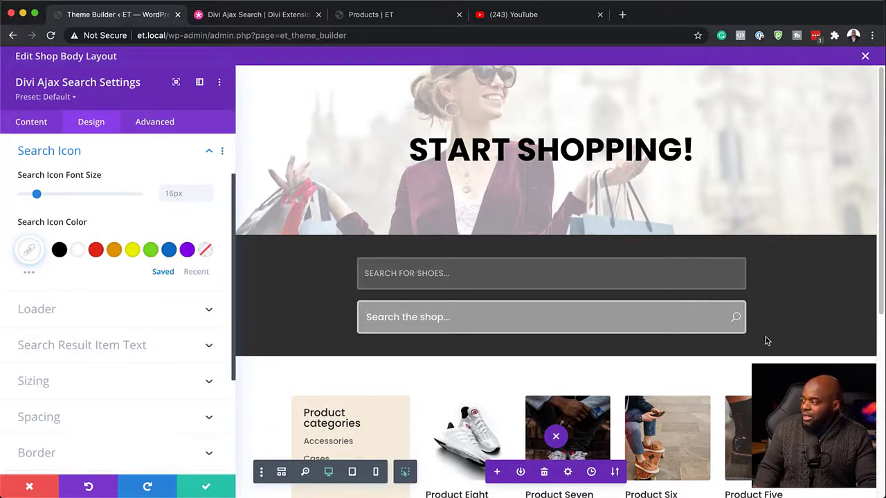
Set the search result item title font to Poppins and its text size to 14px.
{"action": "scroll", "coordinate": [163, 450], "scroll_direction": "down", "scroll_amount": 3}
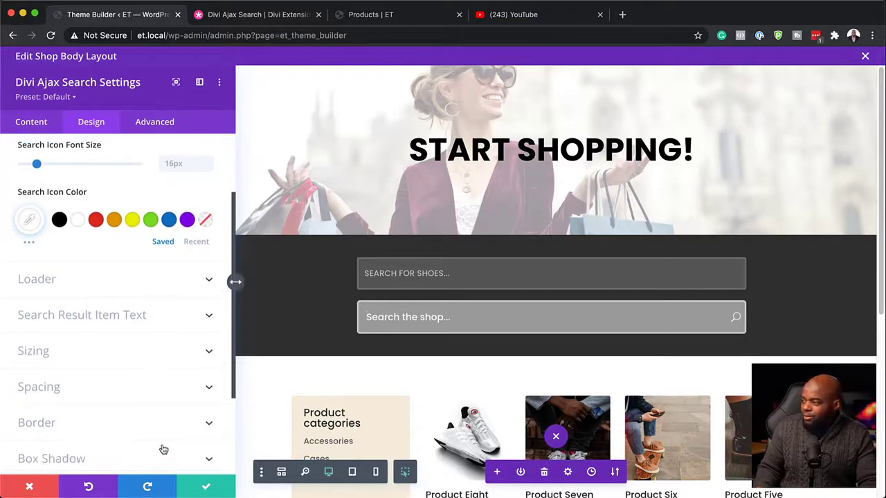
{"action": "scroll", "coordinate": [470, 342], "scroll_direction": "down", "scroll_amount": 1}
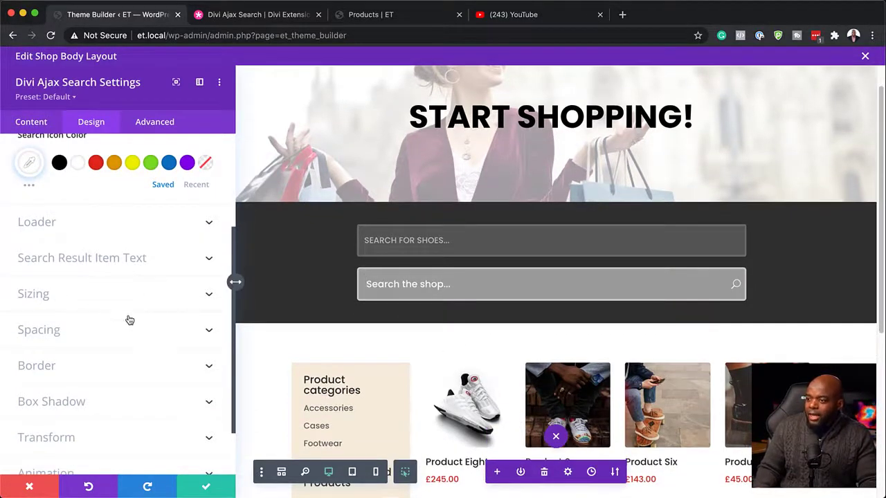
{"action": "scroll", "coordinate": [127, 315], "scroll_direction": "up", "scroll_amount": 4}
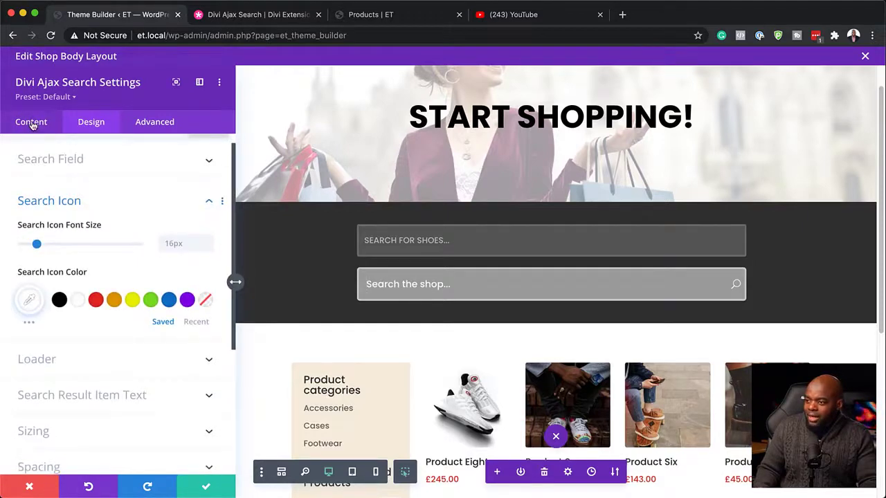
{"action": "scroll", "coordinate": [117, 280], "scroll_direction": "up", "scroll_amount": 1}
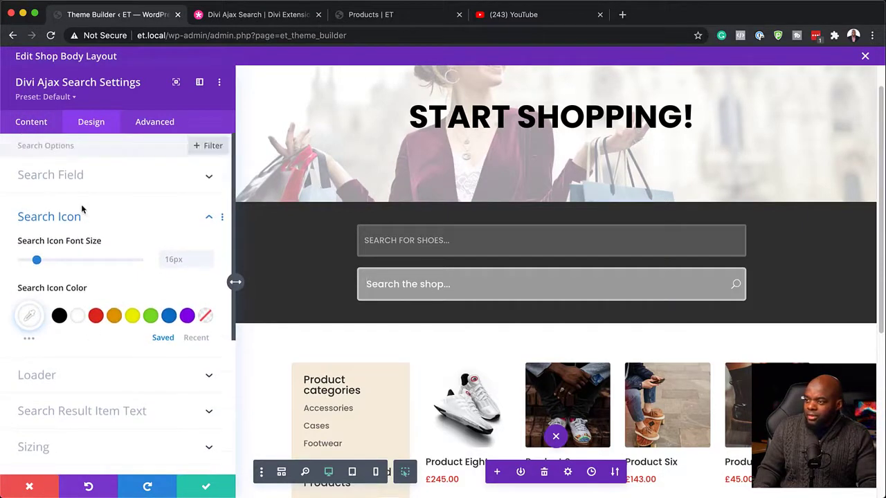
{"action": "left_click", "coordinate": [206, 218]}
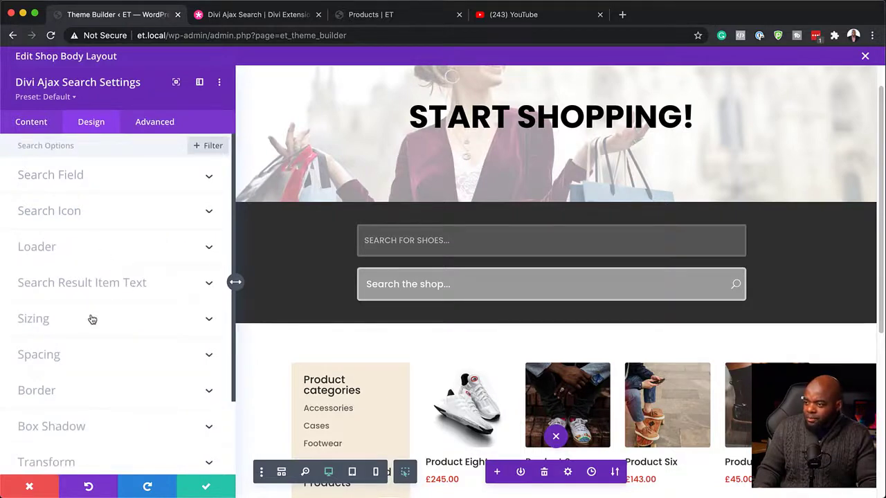
{"action": "left_click", "coordinate": [134, 289]}
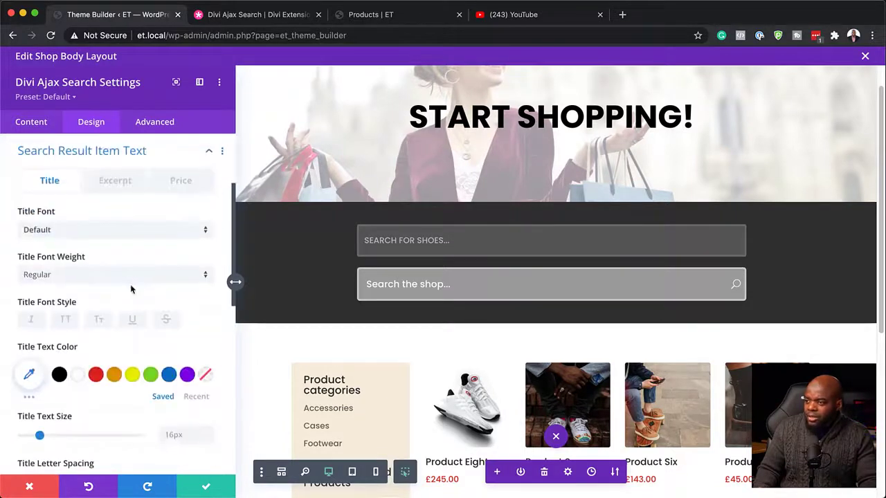
{"action": "left_click", "coordinate": [82, 238]}
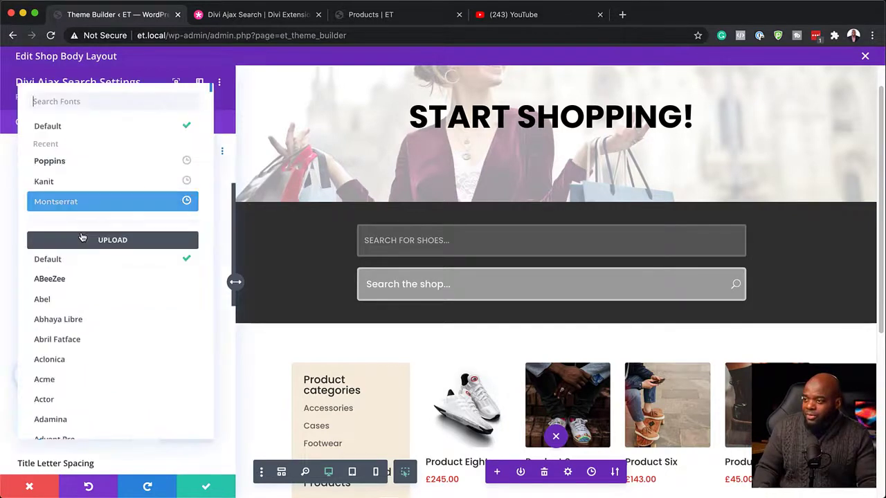
{"action": "left_click", "coordinate": [78, 161]}
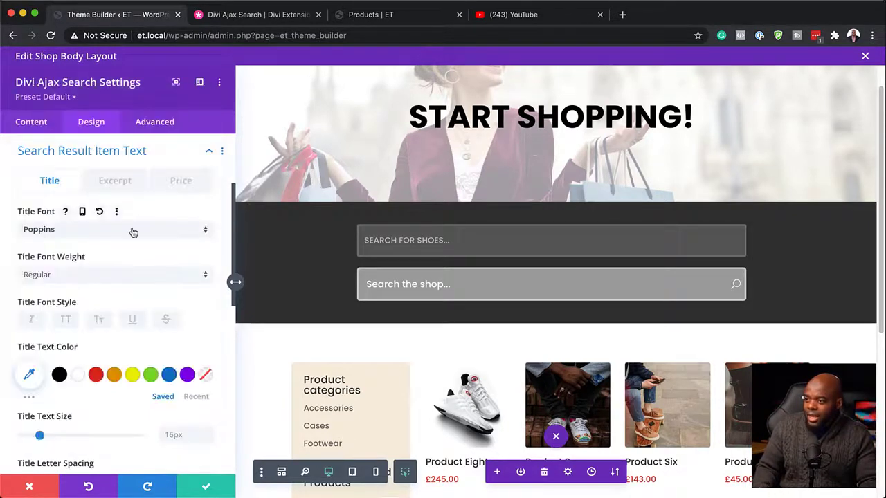
{"action": "scroll", "coordinate": [145, 298], "scroll_direction": "down", "scroll_amount": 2}
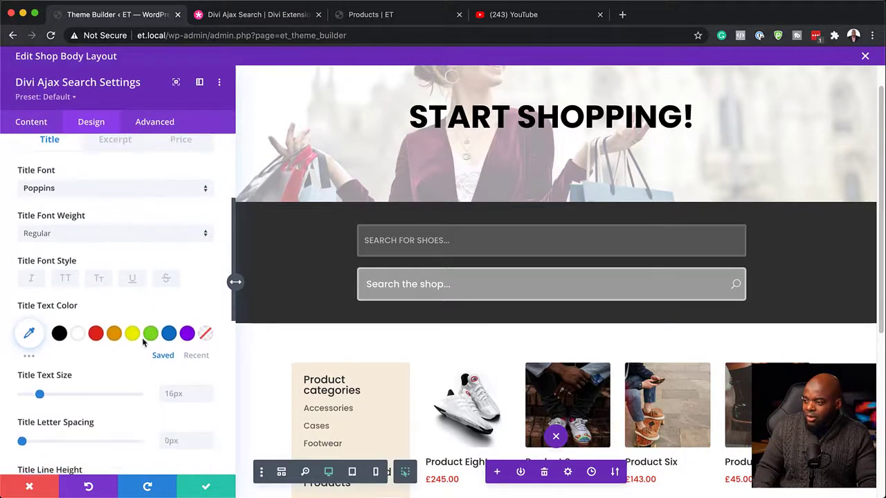
{"action": "left_click", "coordinate": [209, 378]}
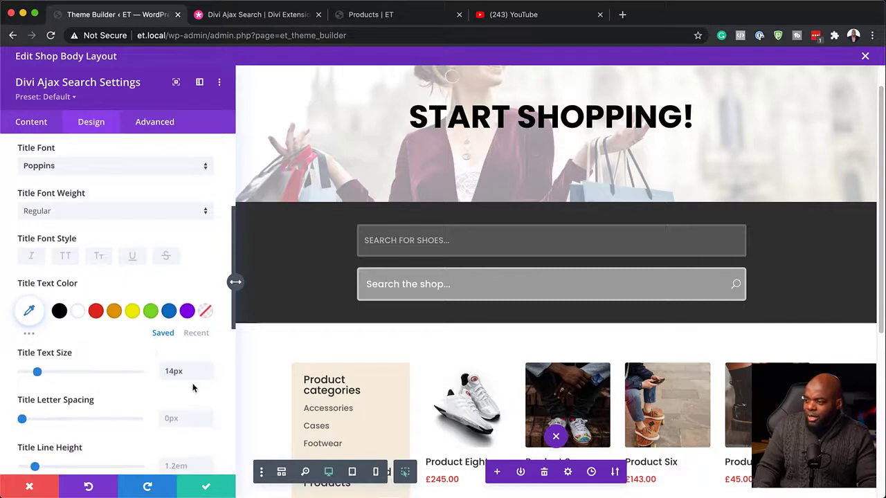
Set the search result item excerpt font to Poppins.
{"action": "scroll", "coordinate": [185, 264], "scroll_direction": "down", "scroll_amount": 1}
{"action": "scroll", "coordinate": [173, 236], "scroll_direction": "up", "scroll_amount": 3}
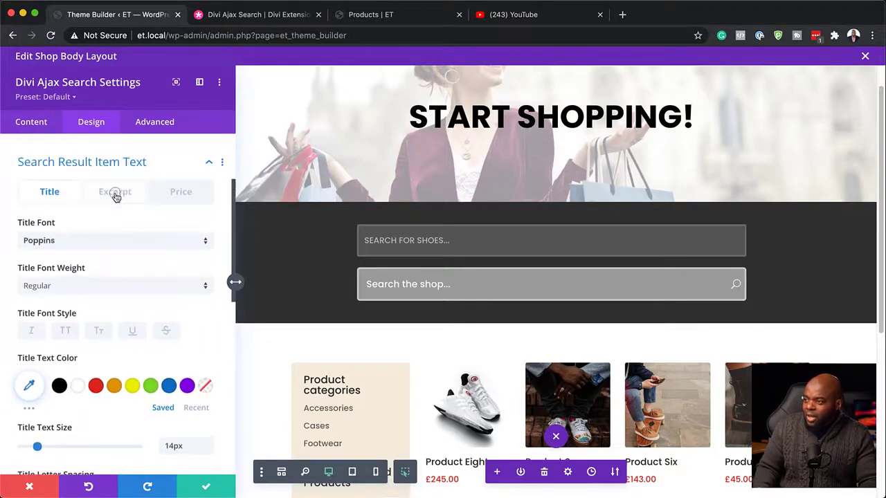
{"action": "left_click", "coordinate": [116, 194]}
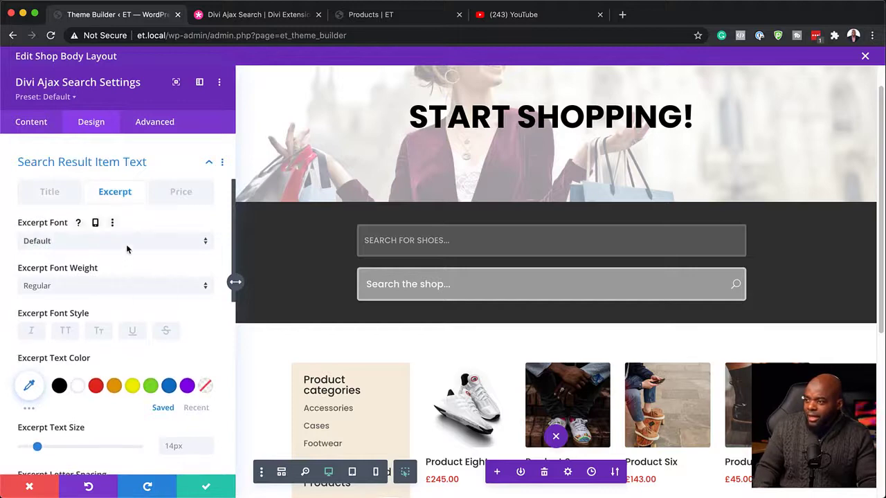
{"action": "left_click", "coordinate": [128, 247]}
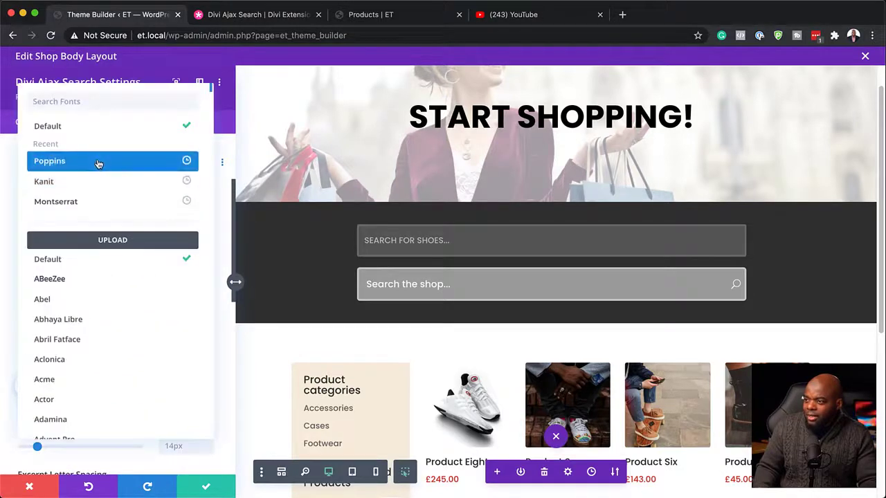
{"action": "left_click", "coordinate": [97, 162]}
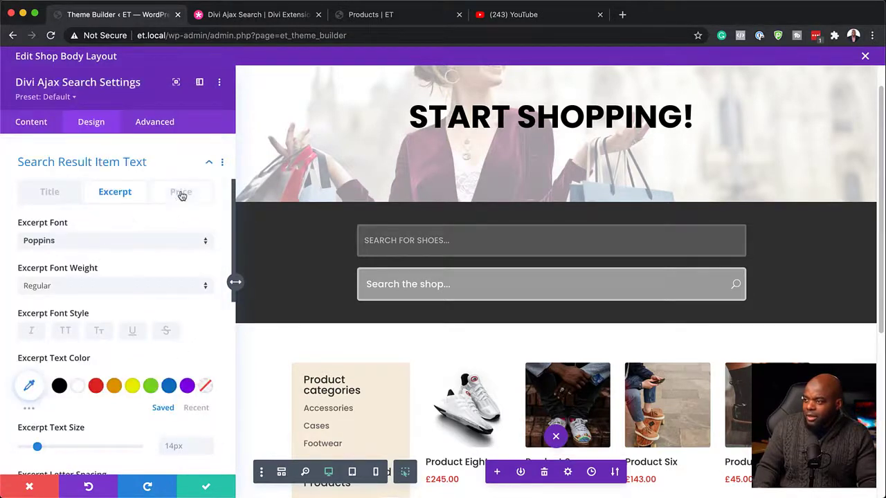
Style the search result item price in Poppins, Semi Bold, with red #e02b20 text, and save the Divi Ajax Search settings.
{"action": "left_click", "coordinate": [181, 194]}
{"action": "left_click", "coordinate": [105, 242]}
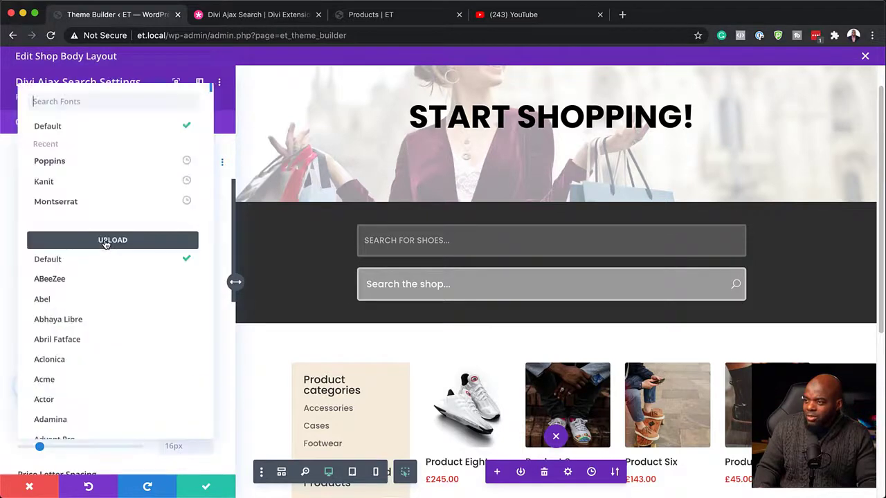
{"action": "left_click", "coordinate": [95, 163]}
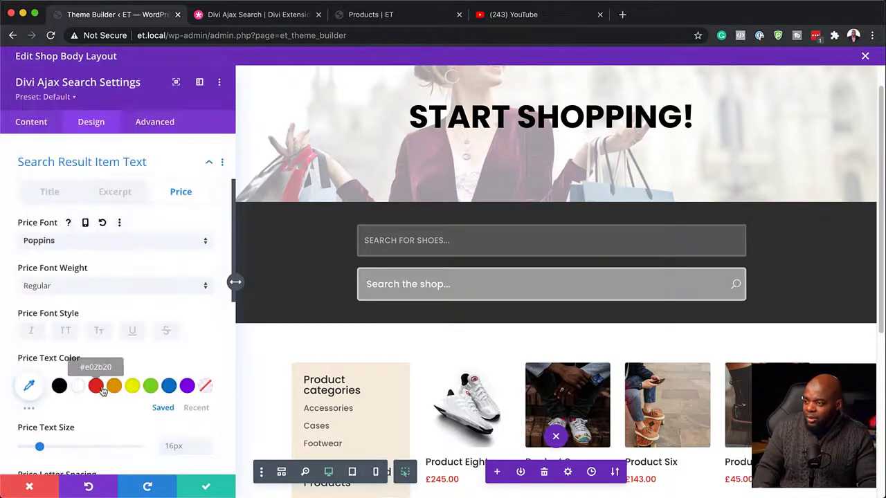
{"action": "left_click", "coordinate": [97, 388]}
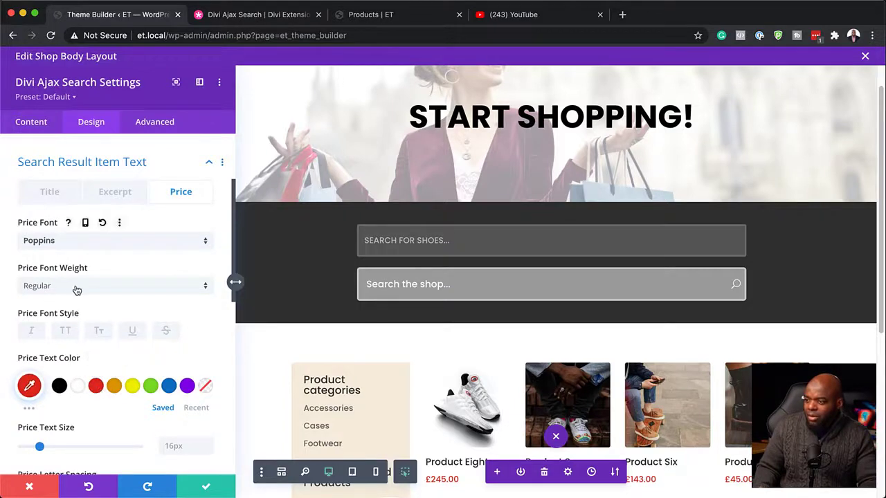
{"action": "left_click", "coordinate": [77, 289]}
{"action": "left_click", "coordinate": [93, 366]}
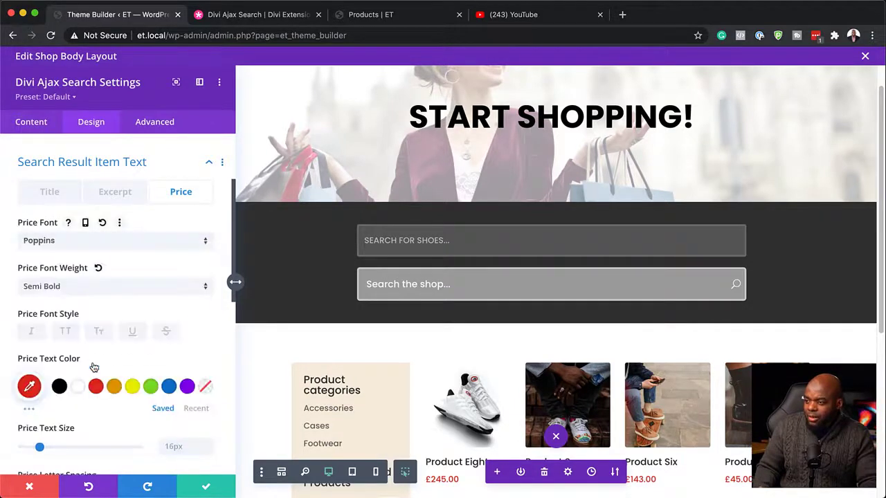
{"action": "scroll", "coordinate": [132, 402], "scroll_direction": "down", "scroll_amount": 5}
{"action": "scroll", "coordinate": [148, 422], "scroll_direction": "down", "scroll_amount": 3}
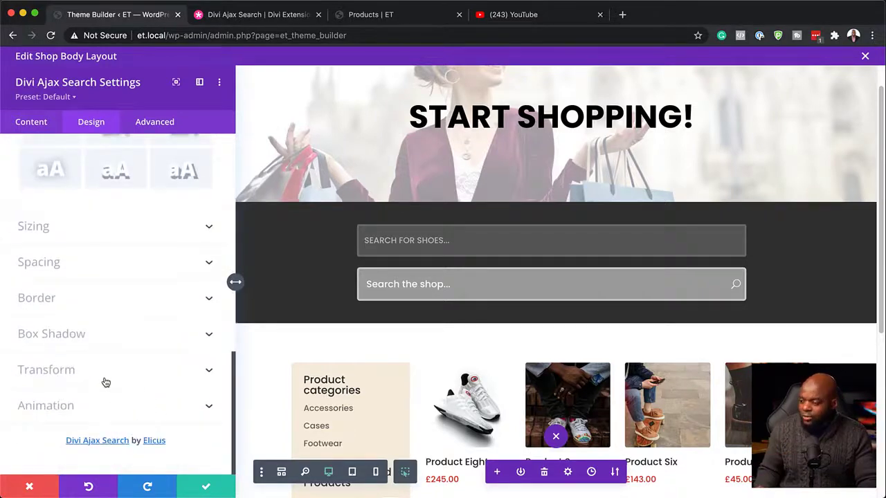
{"action": "left_click", "coordinate": [206, 487]}
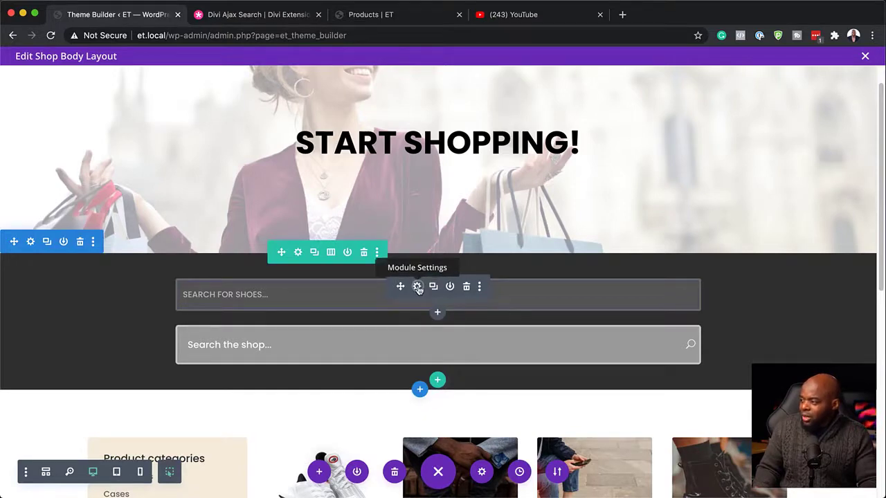
Disable the default "SEARCH FOR SHOES..." search module on phone, tablet and desktop, and save its settings.
{"action": "left_click", "coordinate": [418, 288]}
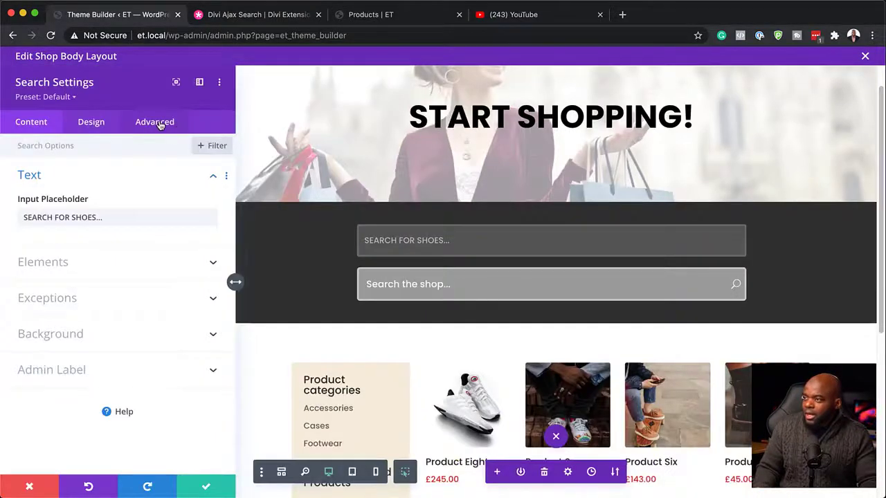
{"action": "left_click", "coordinate": [159, 124]}
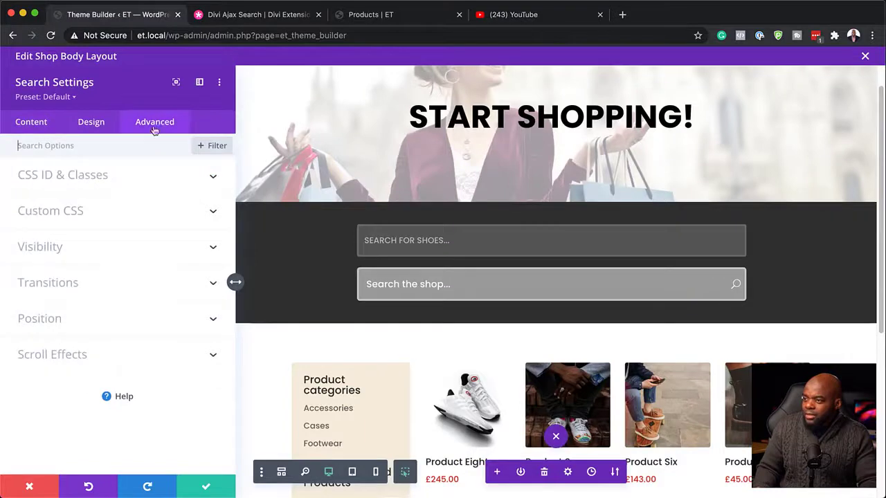
{"action": "left_click", "coordinate": [53, 248]}
{"action": "left_click", "coordinate": [27, 192]}
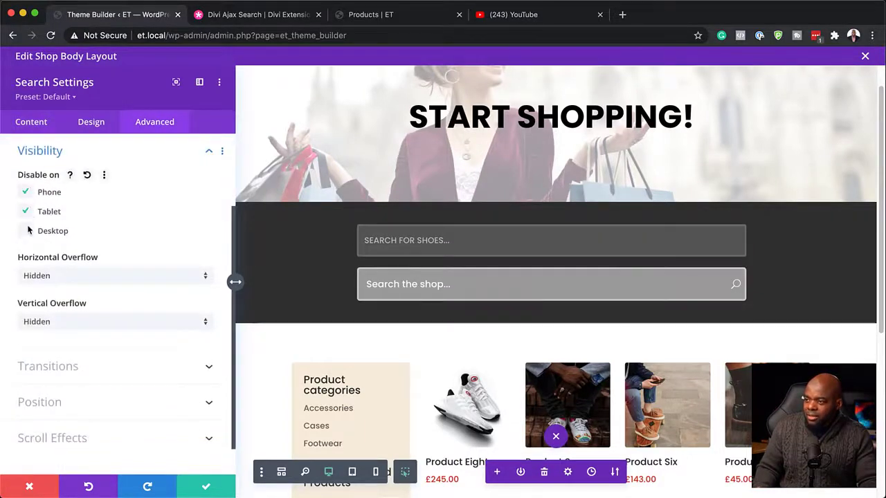
{"action": "left_click", "coordinate": [28, 229]}
{"action": "left_click", "coordinate": [201, 487]}
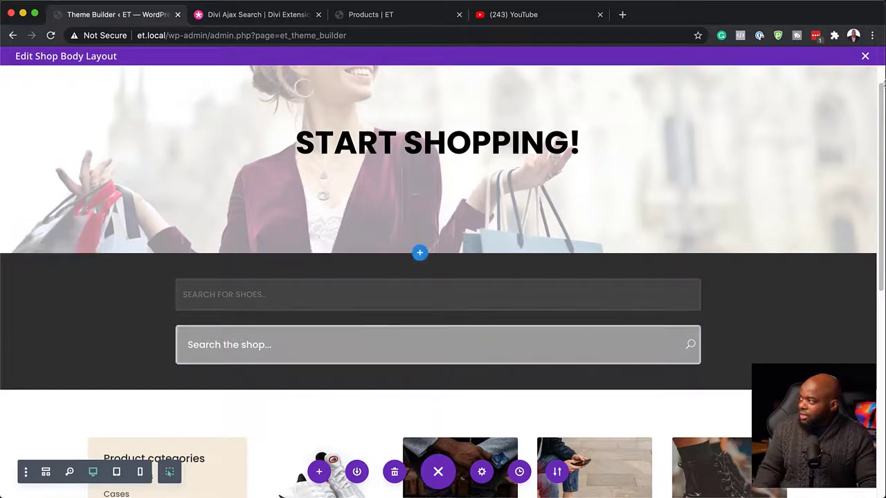
Close the Shop body layout, save the Theme Builder changes and reload the live shop page.
{"action": "left_click", "coordinate": [866, 56]}
{"action": "left_click", "coordinate": [165, 99]}
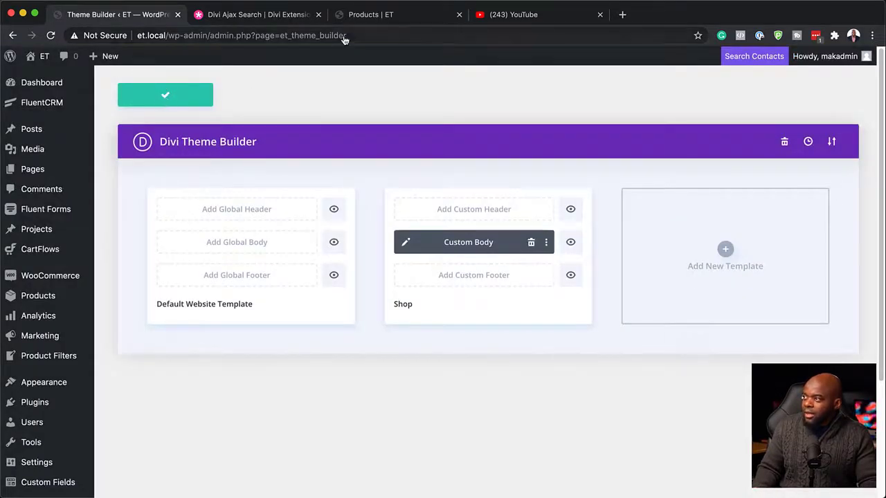
{"action": "left_click", "coordinate": [360, 19]}
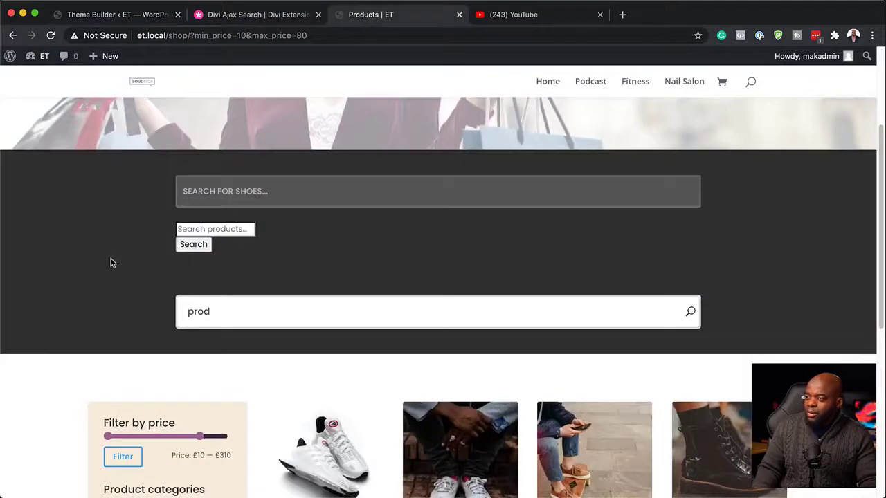
{"action": "left_click", "coordinate": [52, 35]}
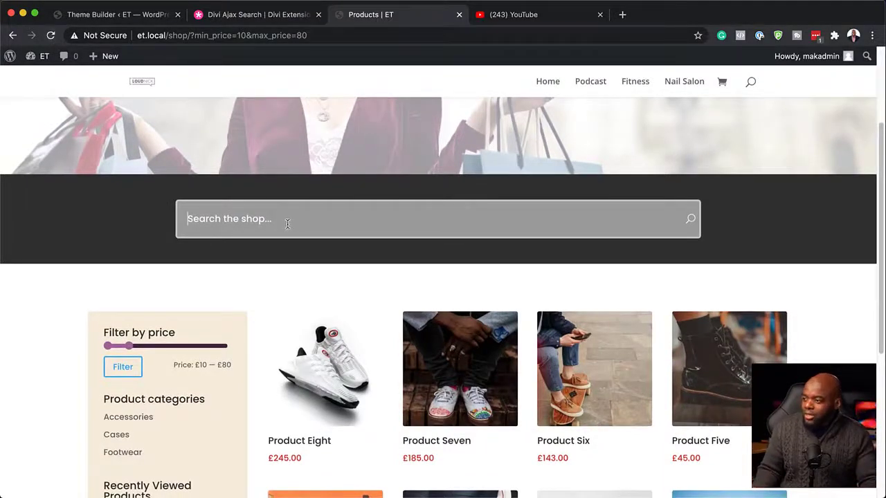
Test the live product search on the shop page with "pro" and open the Product Four result.
{"action": "left_click", "coordinate": [288, 223]}
{"action": "type", "text": "pro"}
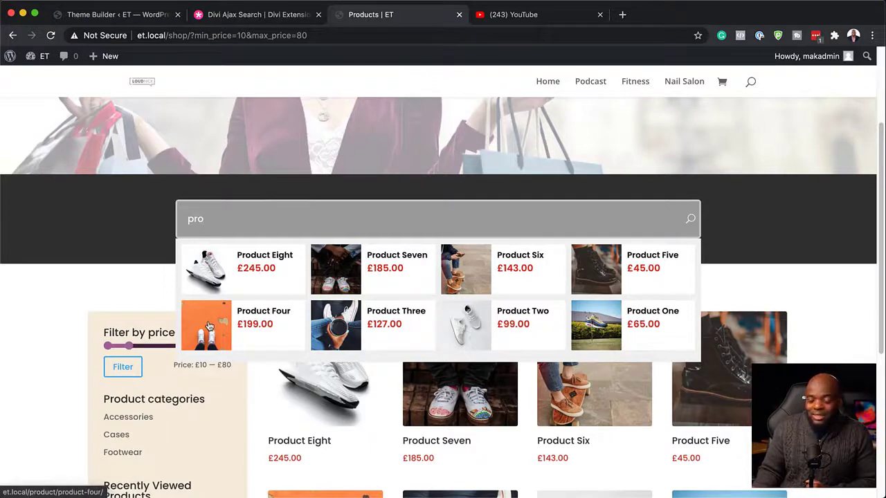
{"action": "left_click", "coordinate": [275, 315]}
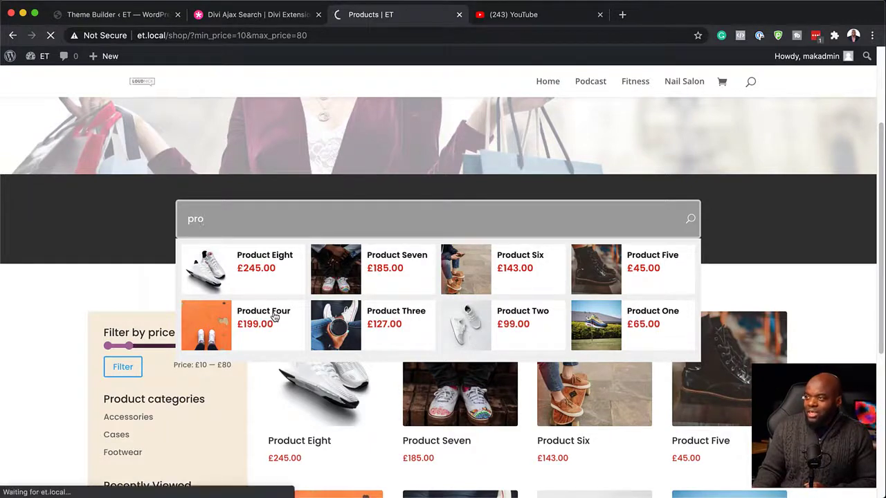